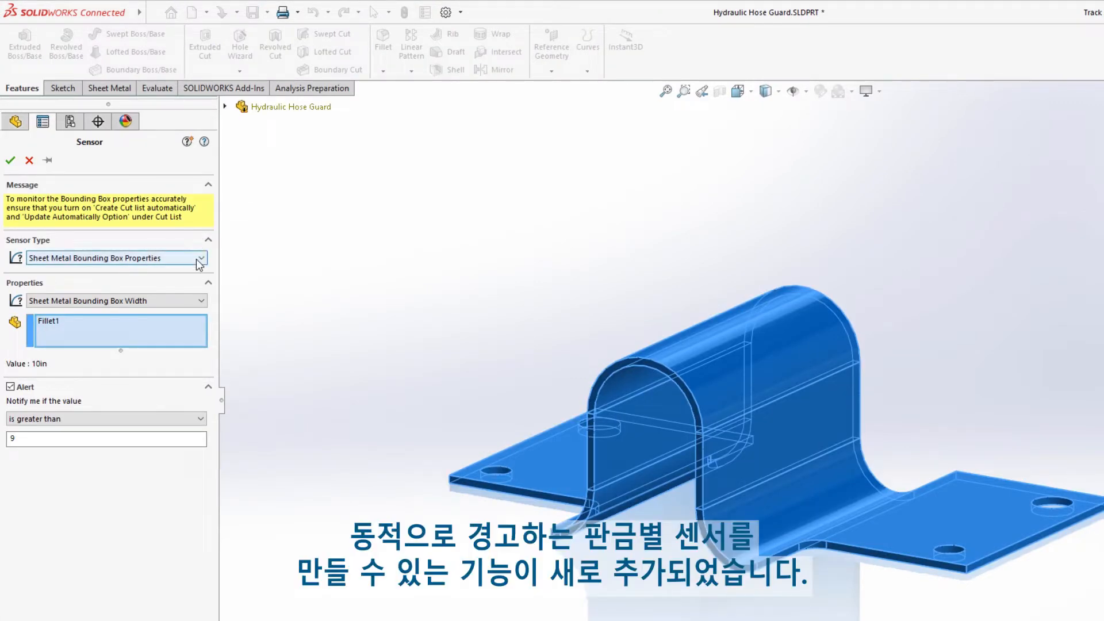
Select Sheet Metal Bounding Box Width as the monitored property and create the sensor with its greater-than-9 alert.
left_click(201, 301)
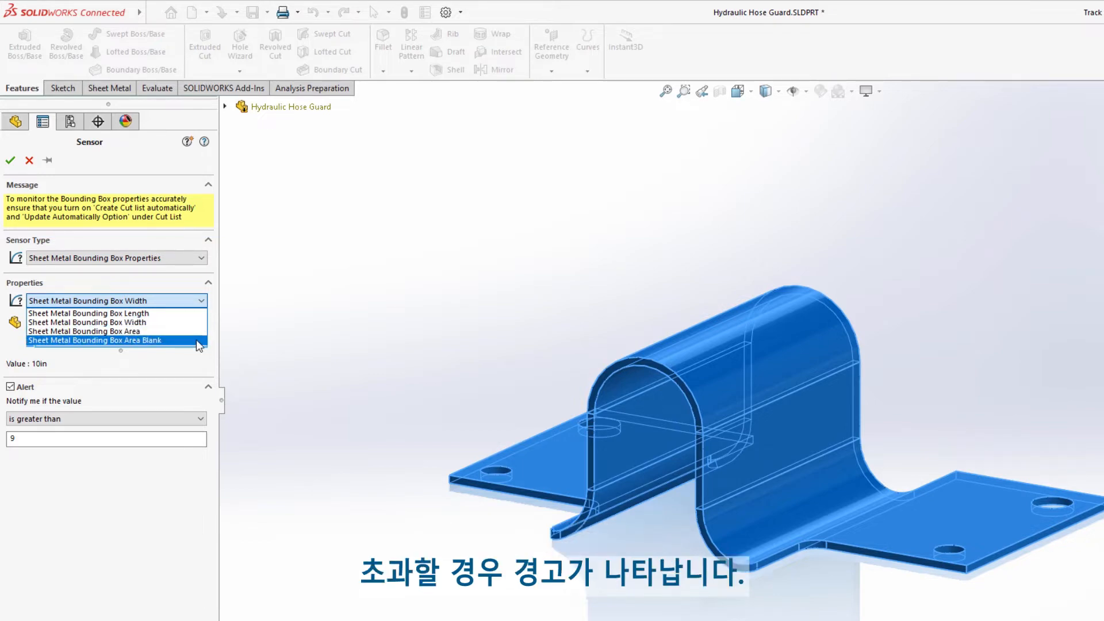
left_click(193, 323)
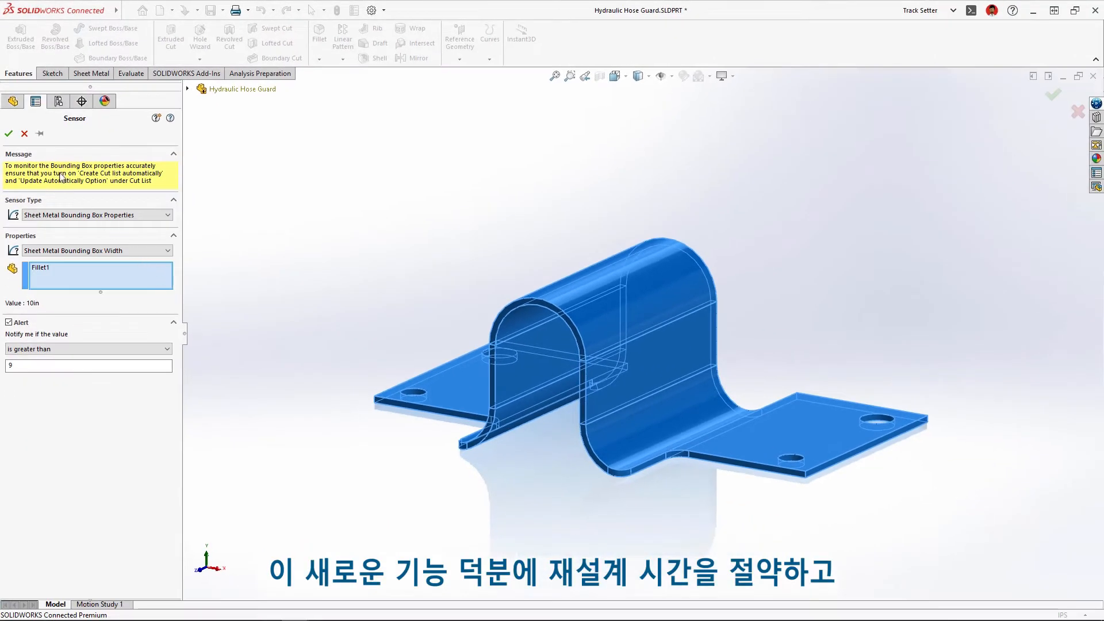
left_click(9, 133)
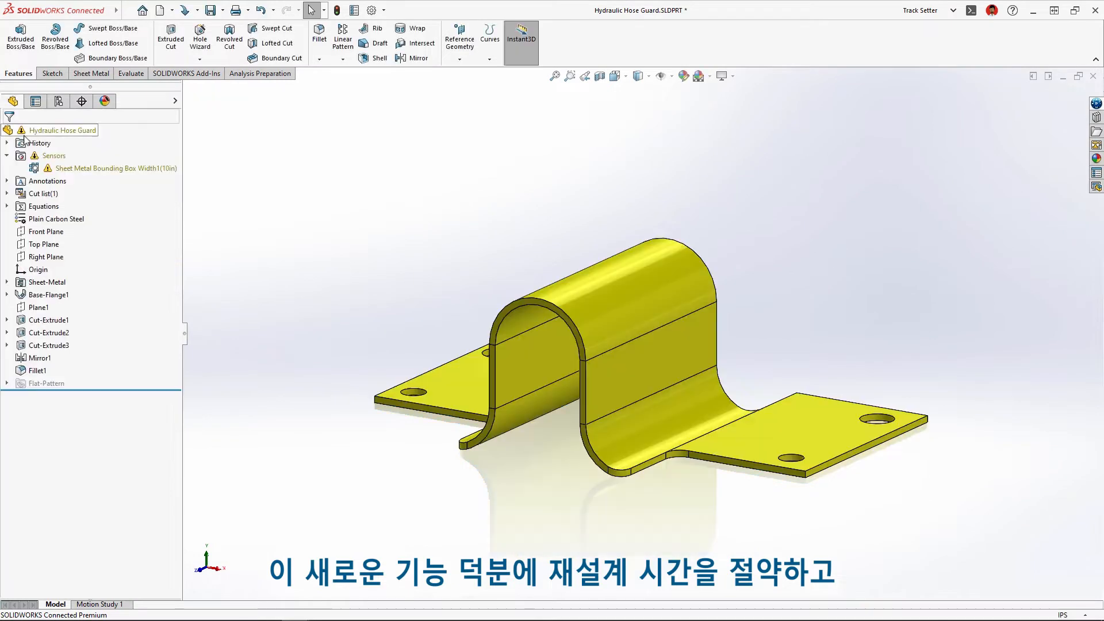
Edit the base flange of the hose guard and reduce its Direction 2 depth to 2.00in.
left_click(636, 297)
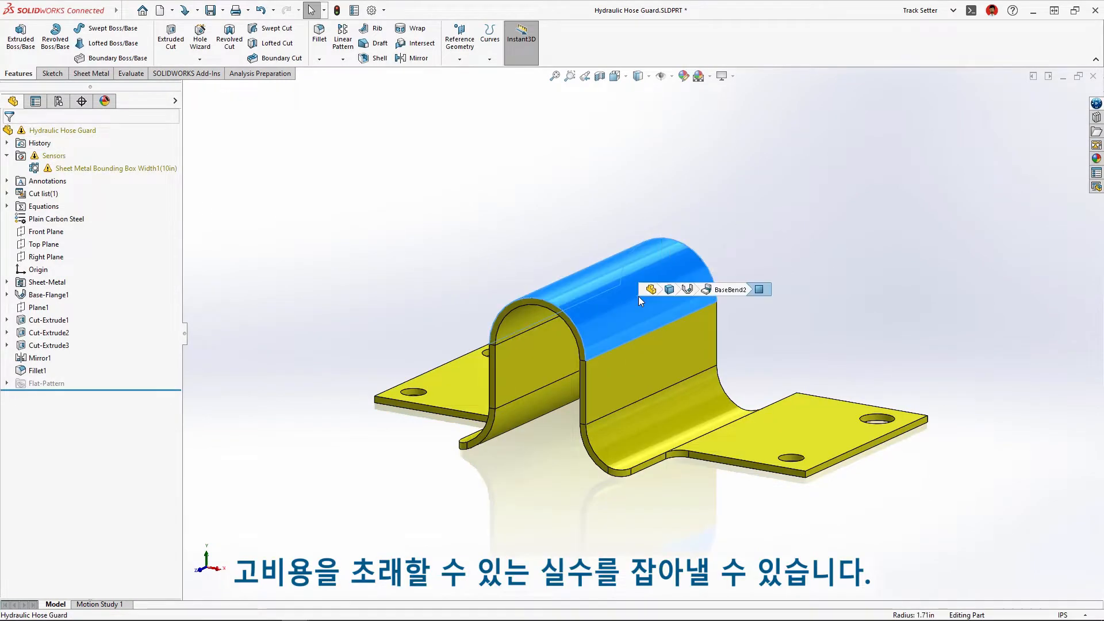
left_click(653, 291)
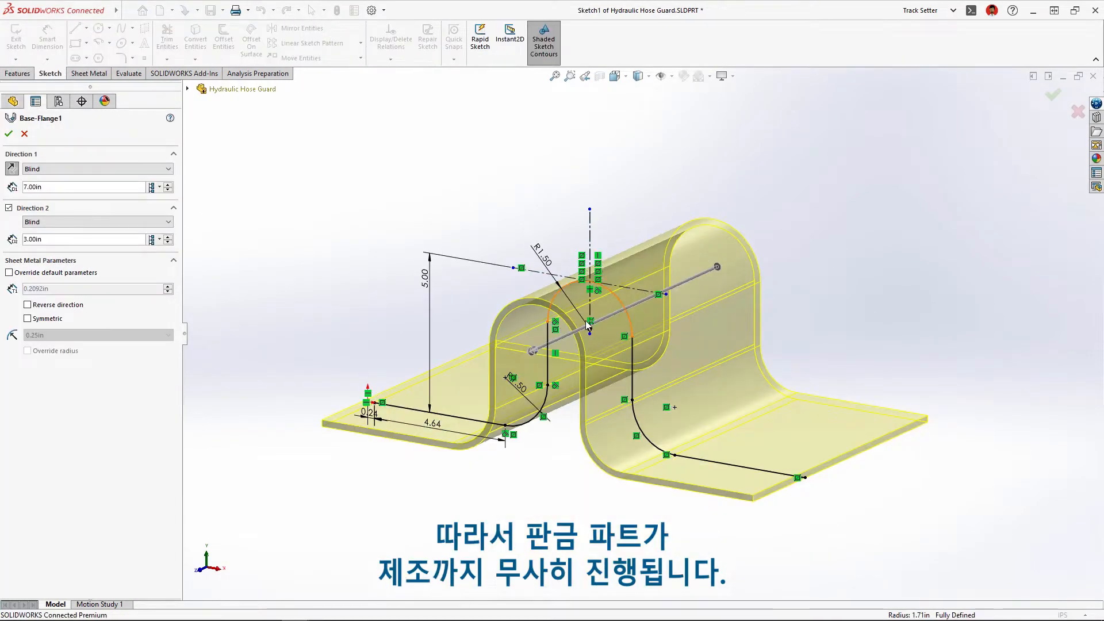
left_click_drag(533, 350, 552, 358)
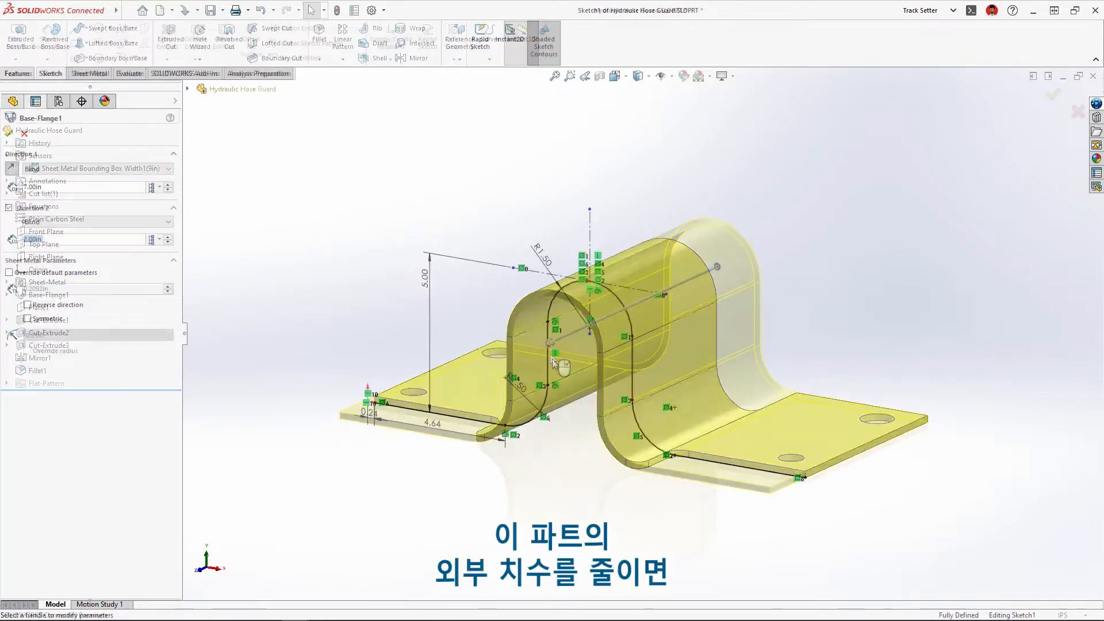
key("Return")
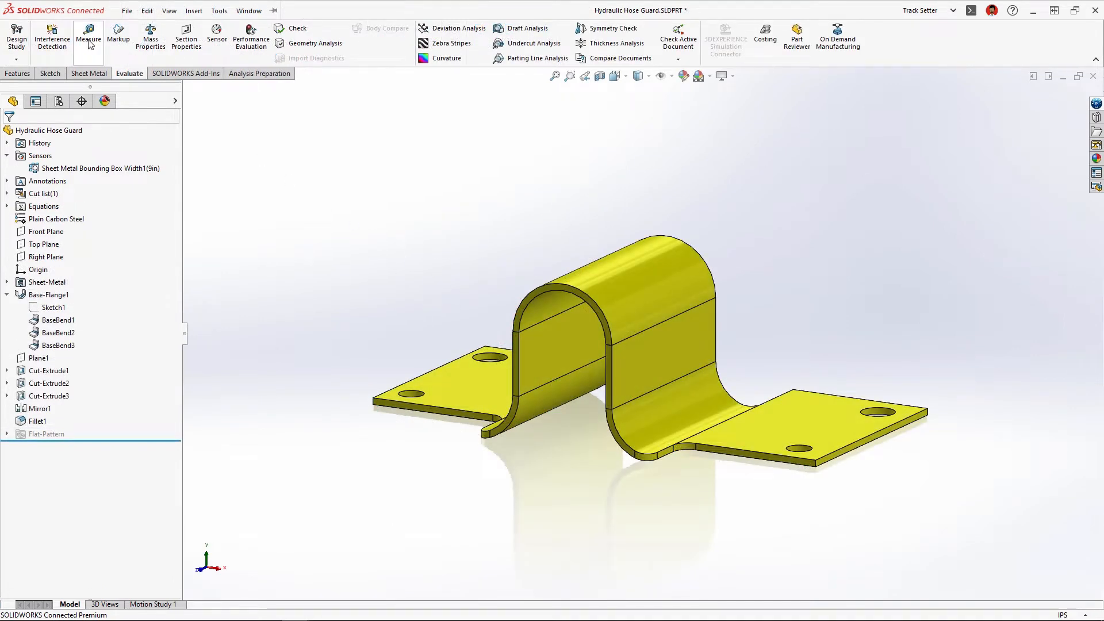
Measure the radii of the lower side bend's visible face and the inside face of the top bend.
left_click(89, 40)
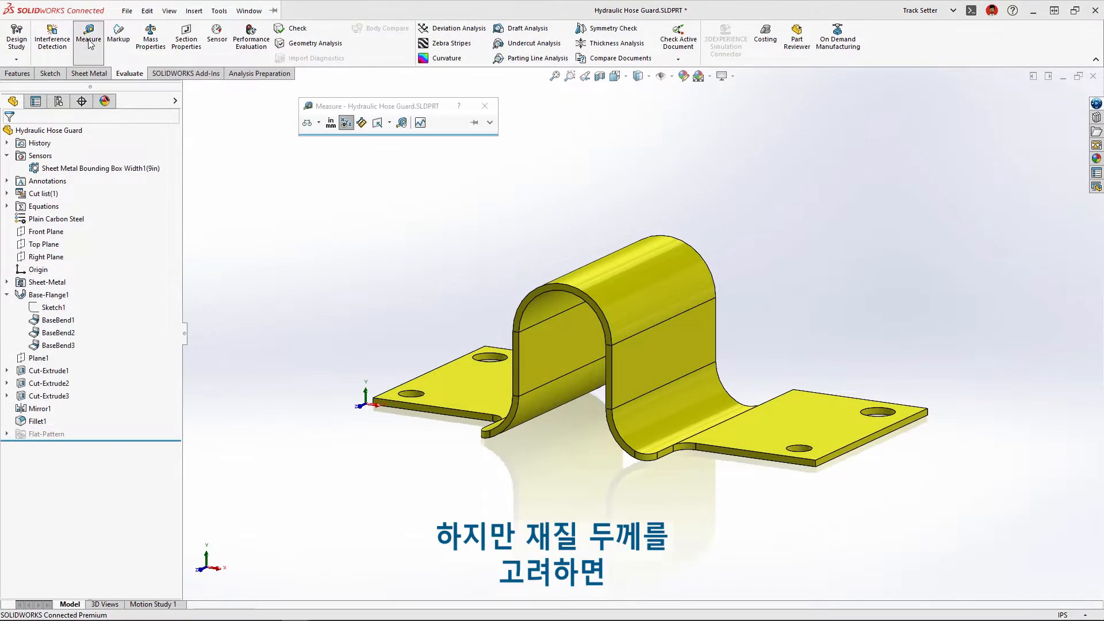
left_click(692, 395)
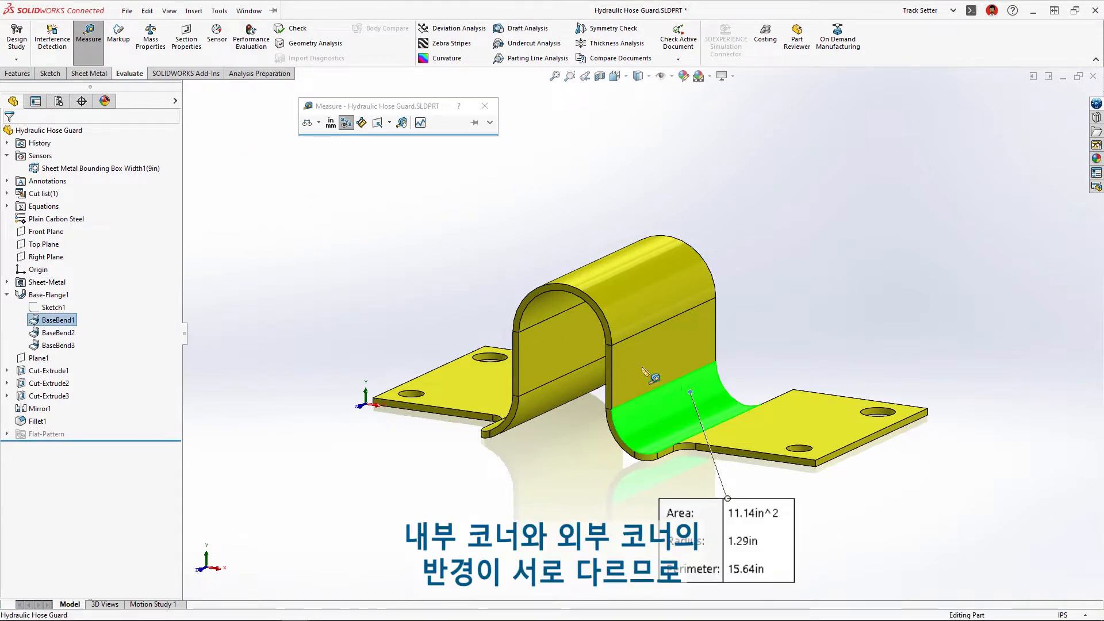
left_click(549, 308)
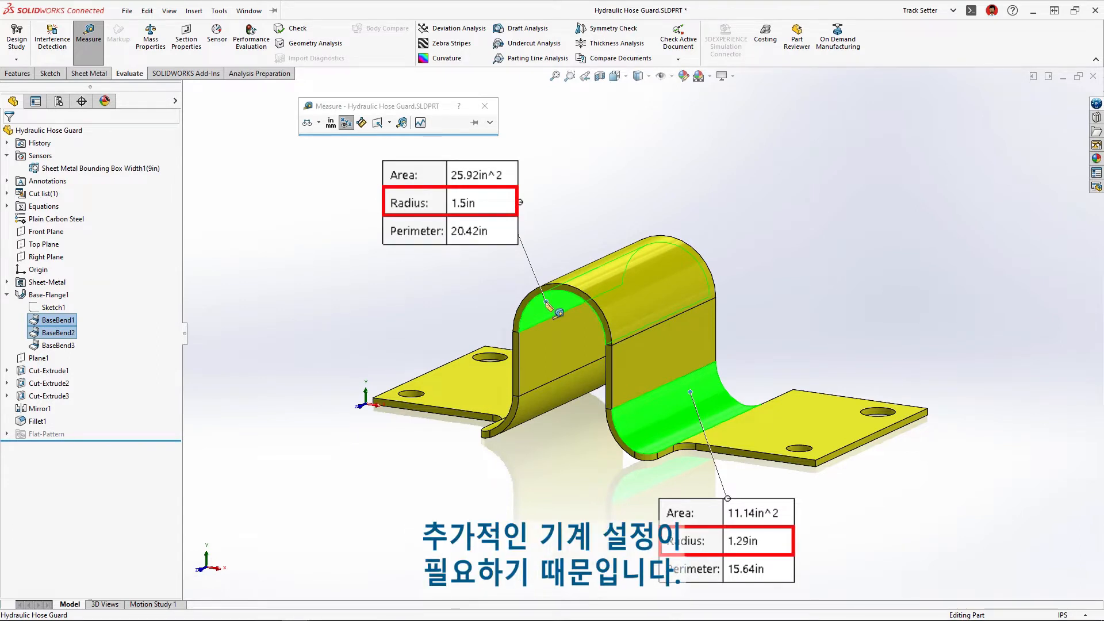
key("Escape")
Edit the base flange and enable the Symmetric thickness option in its sheet metal parameters.
left_click(546, 302)
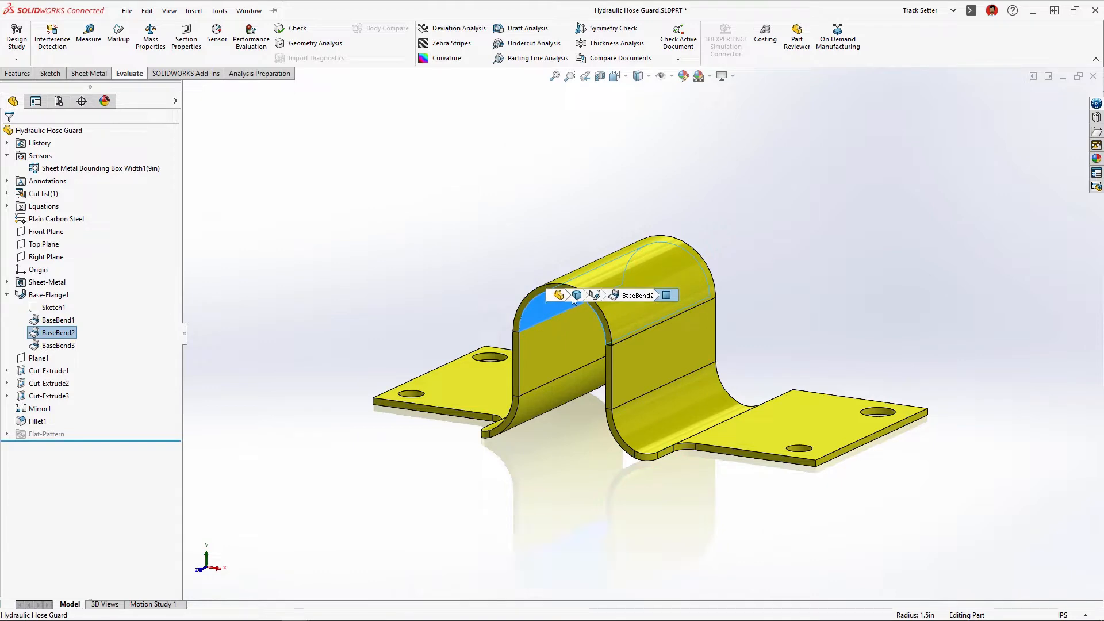
left_click(597, 296)
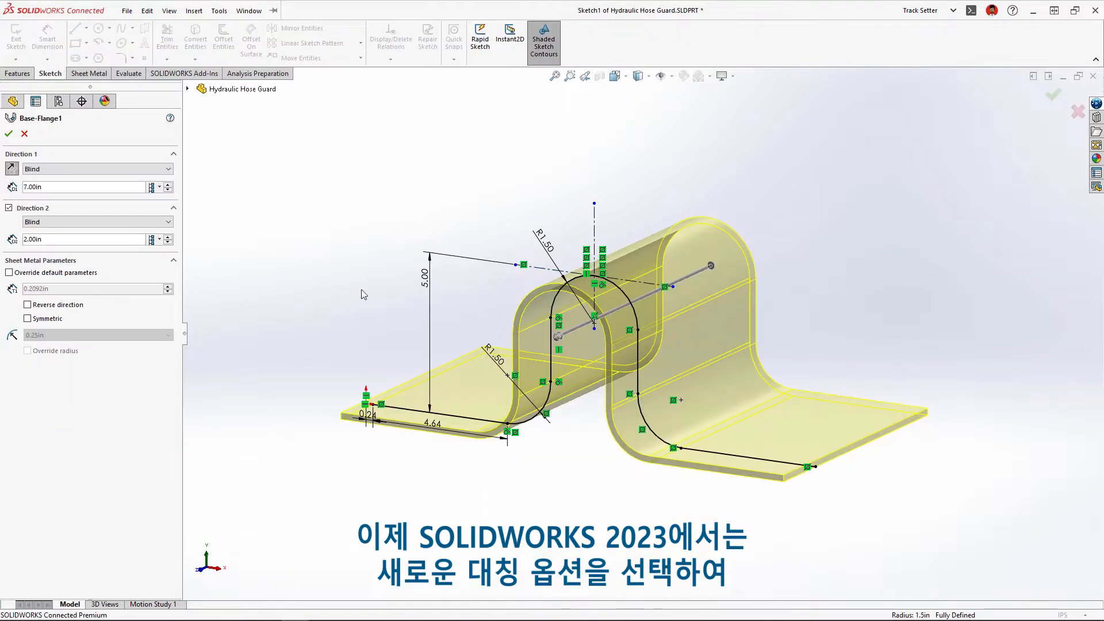
left_click(27, 319)
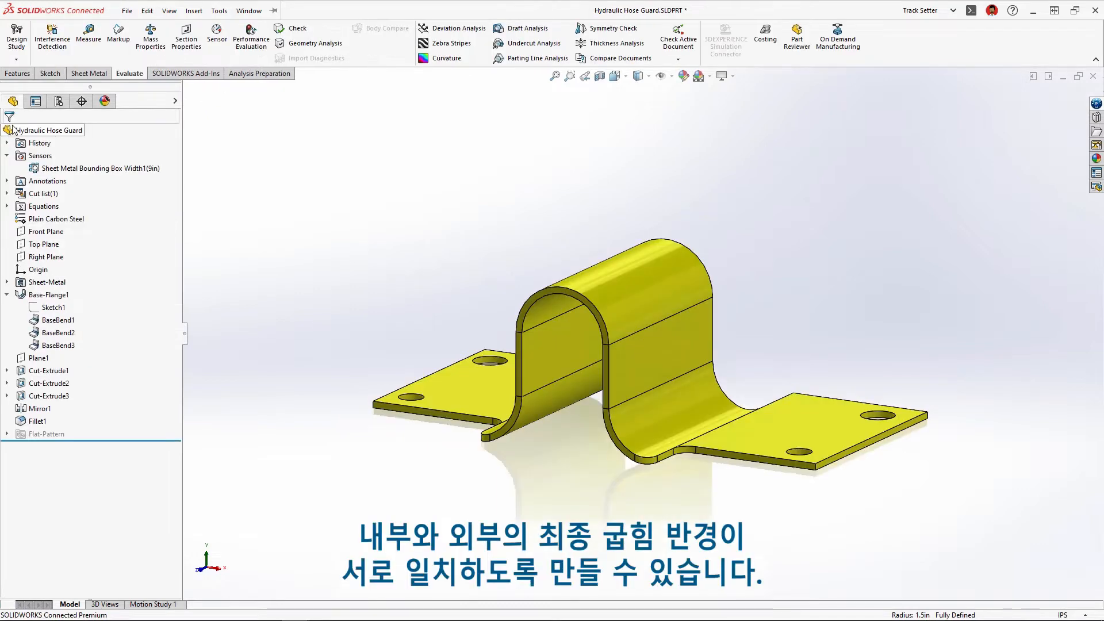
Measure the lower side bend and the inside of the top bend again to compare their radii on the symmetric flange.
left_click(89, 35)
left_click(700, 392)
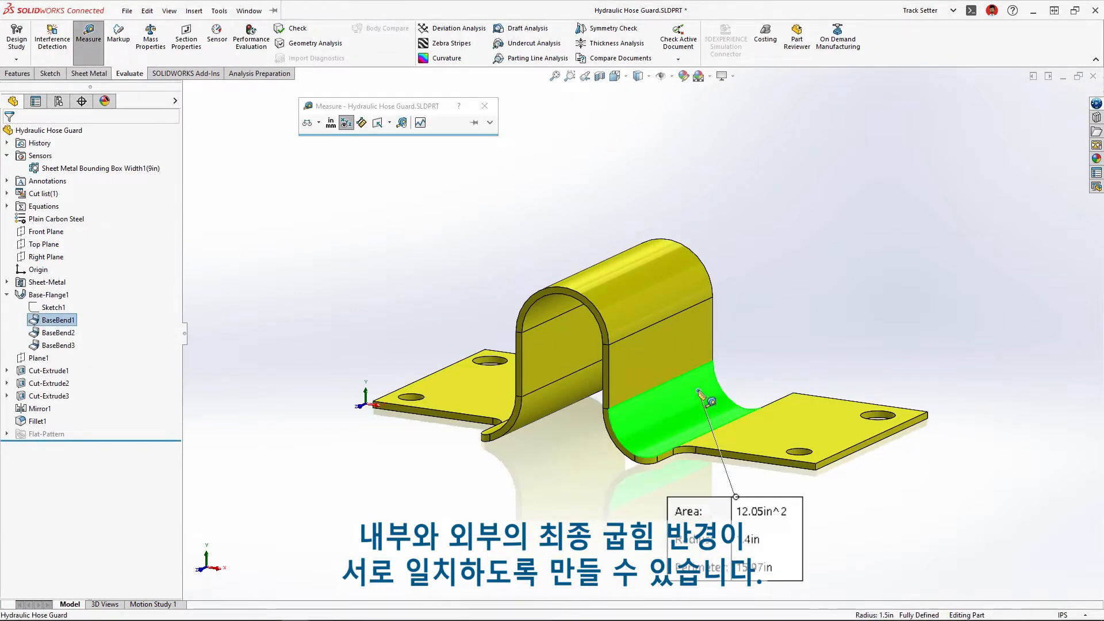
left_click(556, 311)
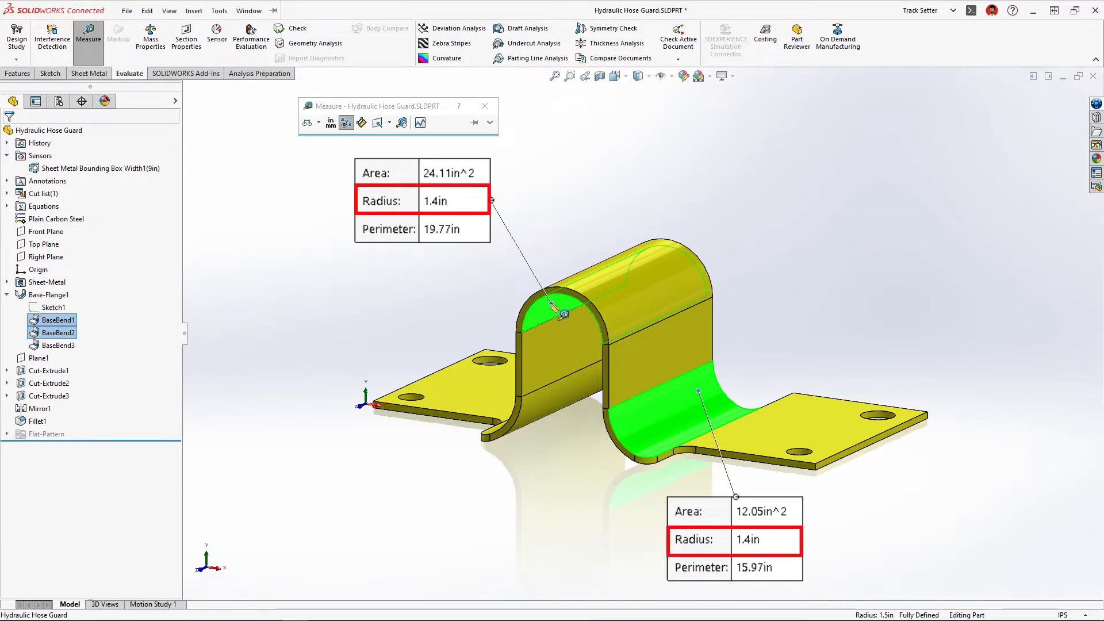
key("Escape")
left_click(551, 302)
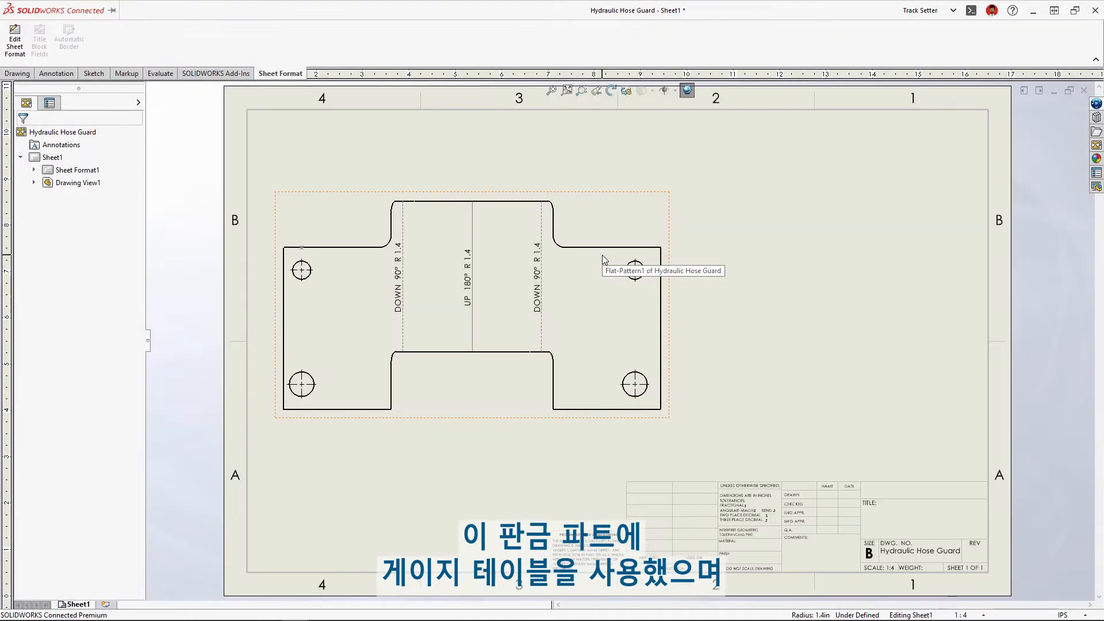
Insert a Cut List Properties annotation for the flat-pattern view of the hose guard in the drawing.
right_click(603, 254)
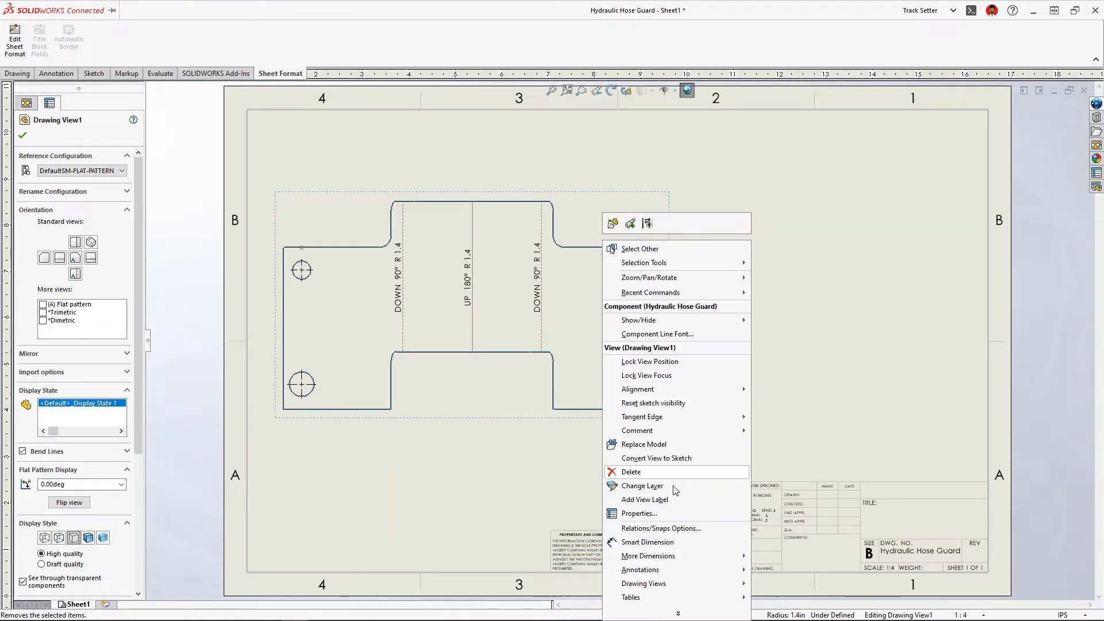
mouse_move(644, 569)
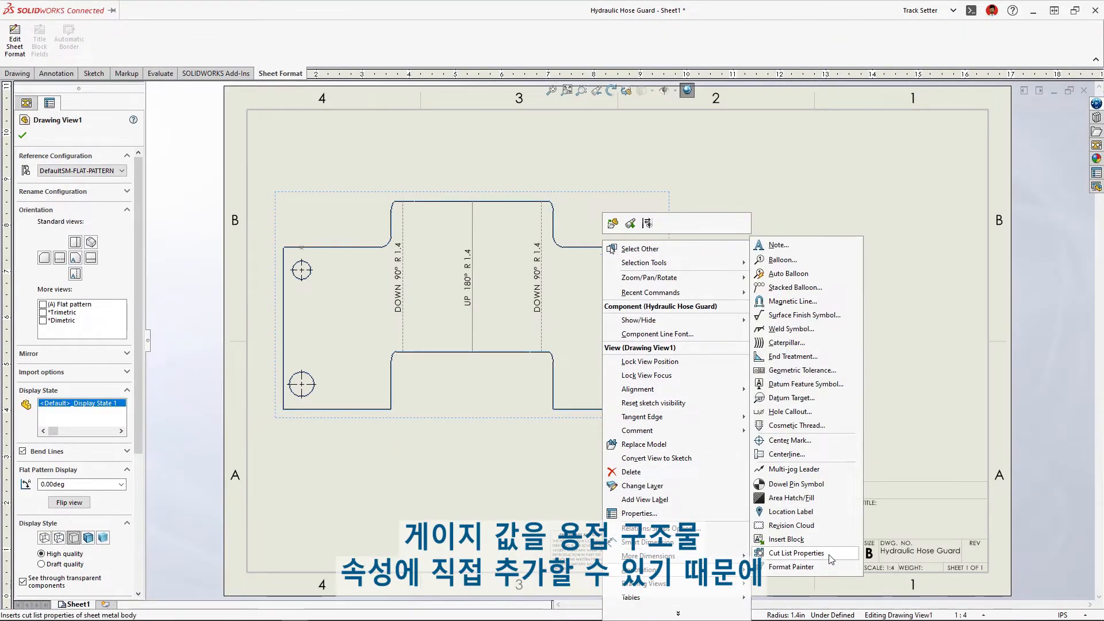
left_click(796, 553)
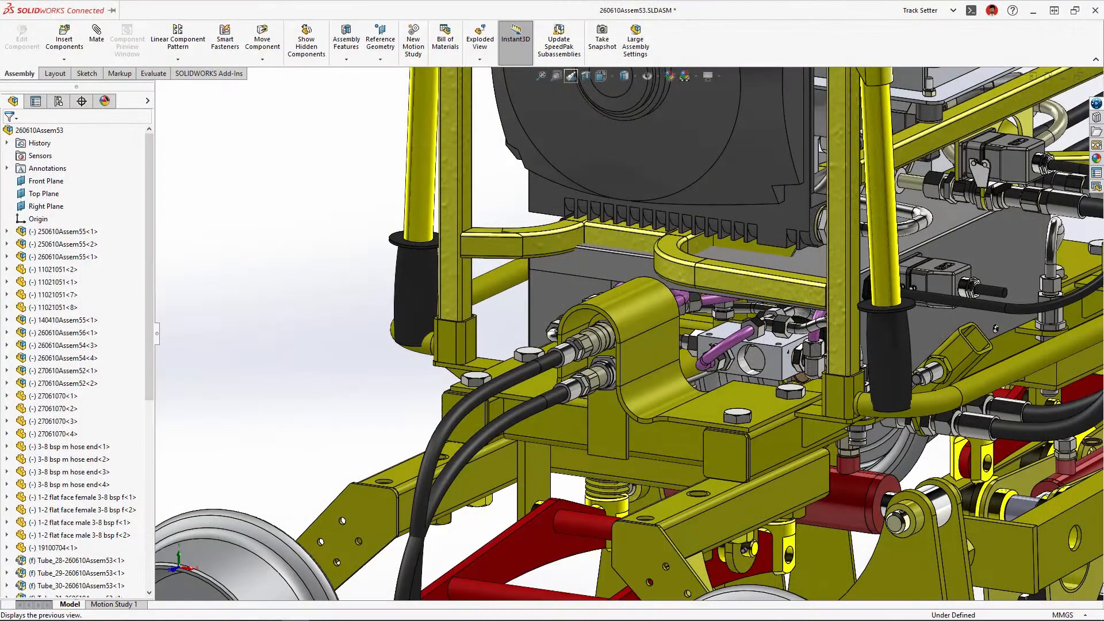
Find the Crate part in the machine assembly and open it for editing in context.
left_click(571, 75)
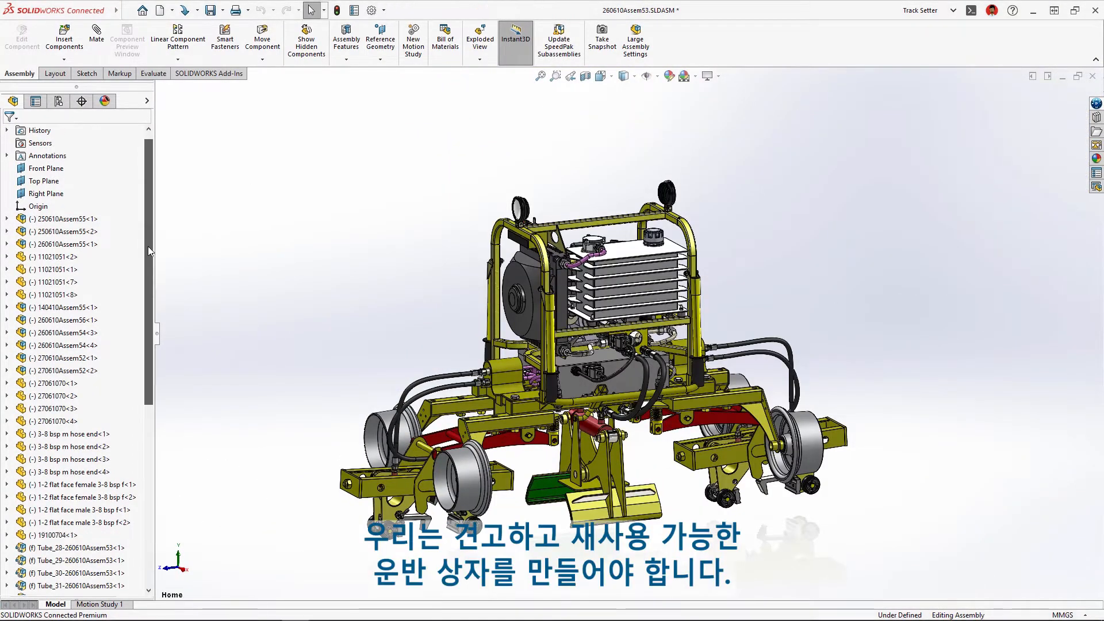
left_click_drag(147, 246, 148, 445)
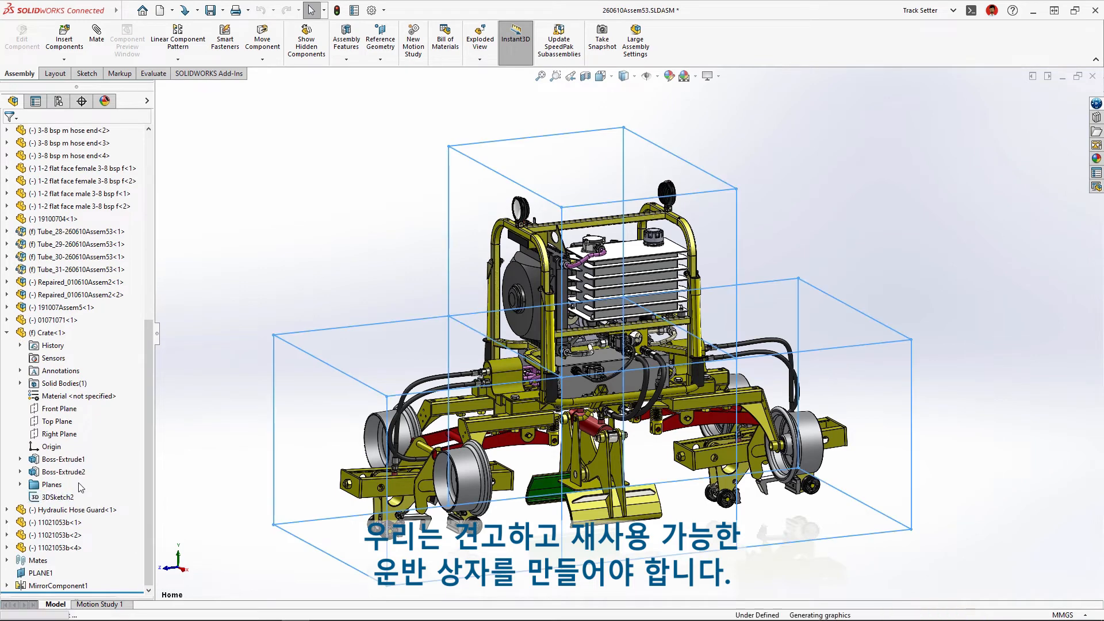
left_click(60, 333)
left_click(118, 302)
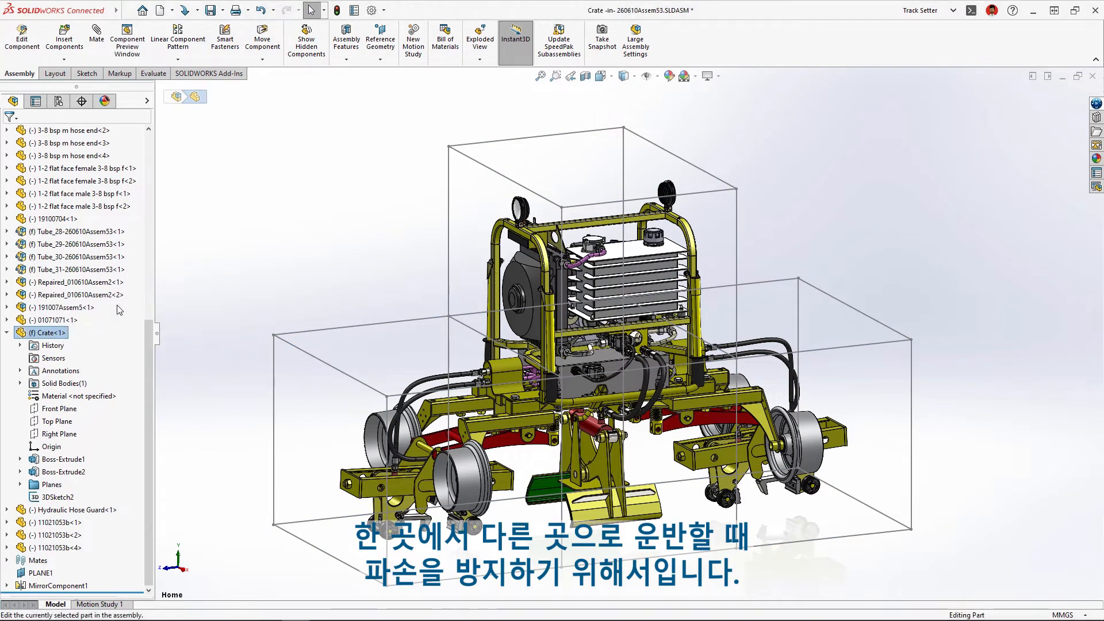
Start a structure system and create primary members along all the crate's 3D sketch lines.
left_click(193, 39)
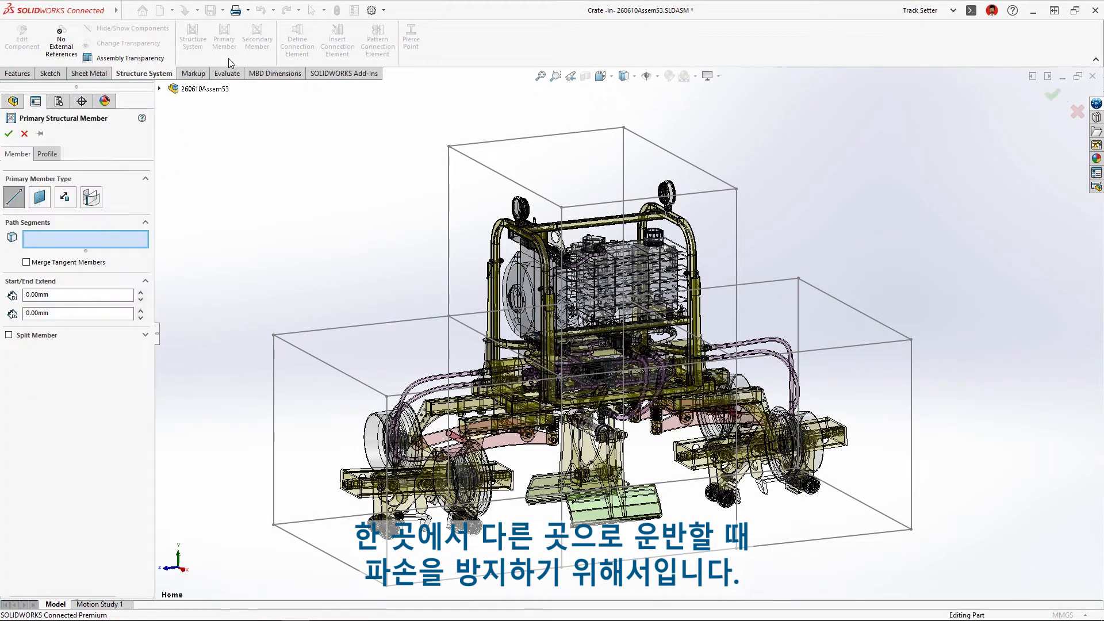
left_click_drag(656, 392, 997, 598)
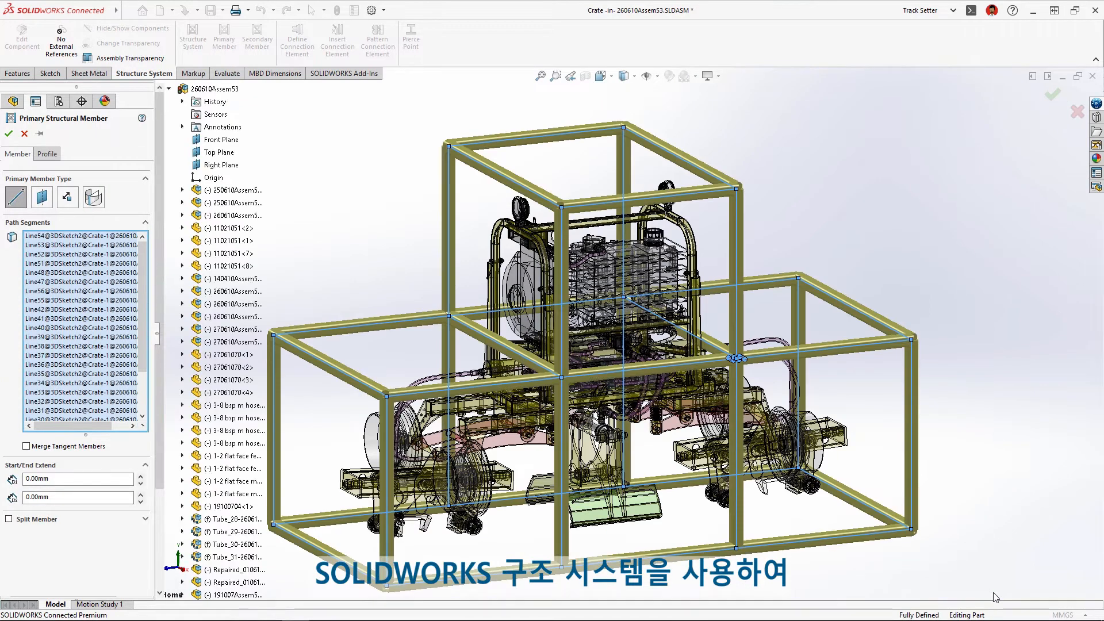
key("Return")
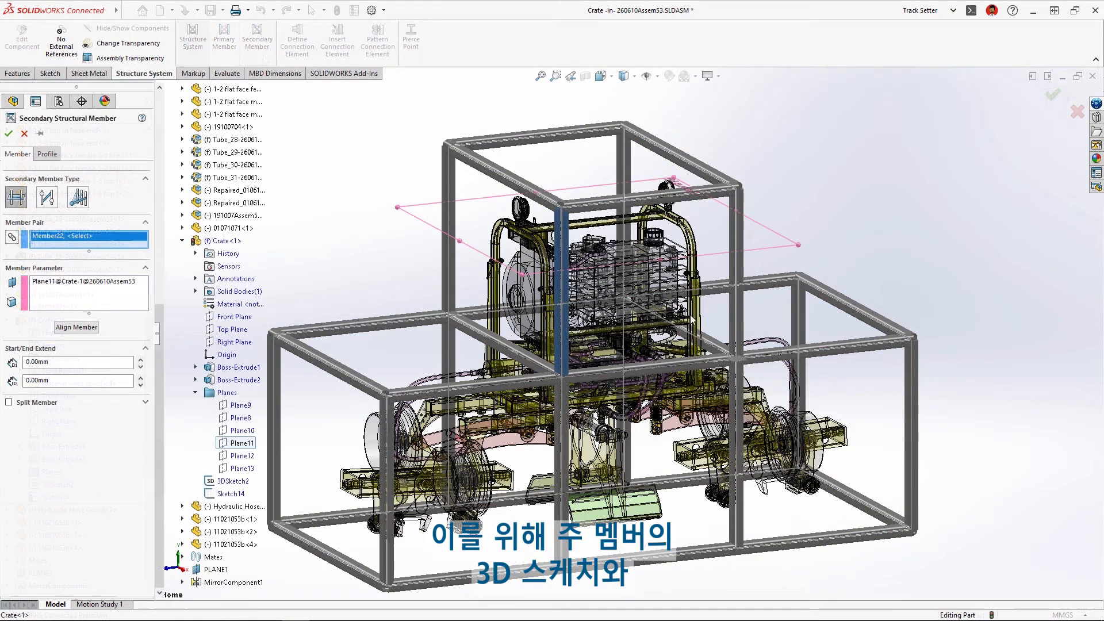
Add secondary members between the crate's uprights at Plane11 and Plane12, and complete the structure system with its default corner treatments.
left_click(734, 312)
left_click(625, 184)
left_click(449, 253)
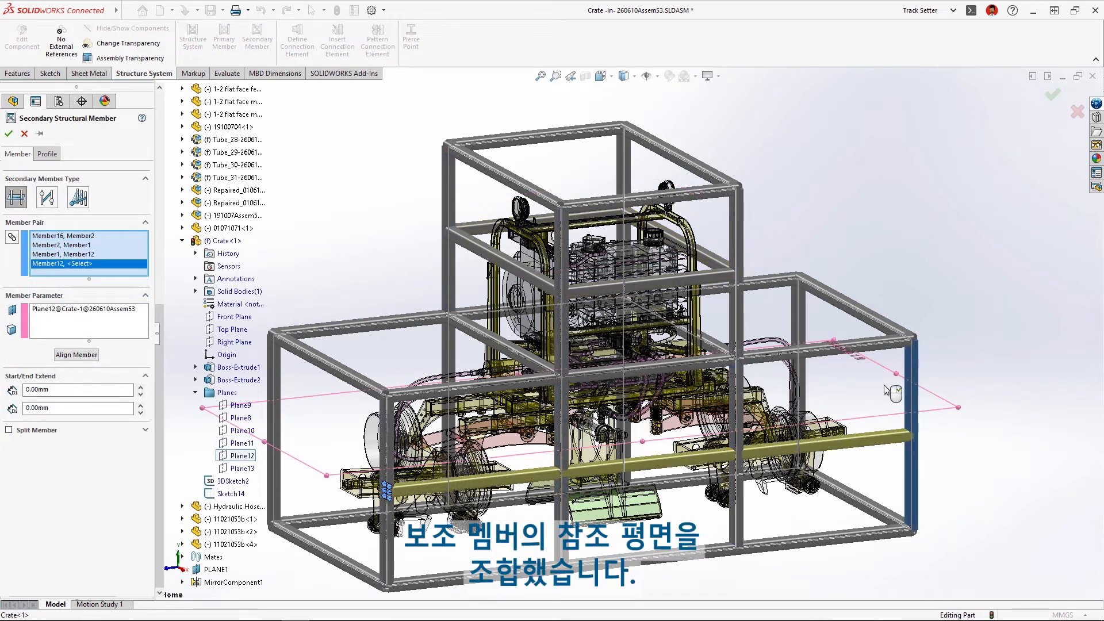
left_click(572, 362)
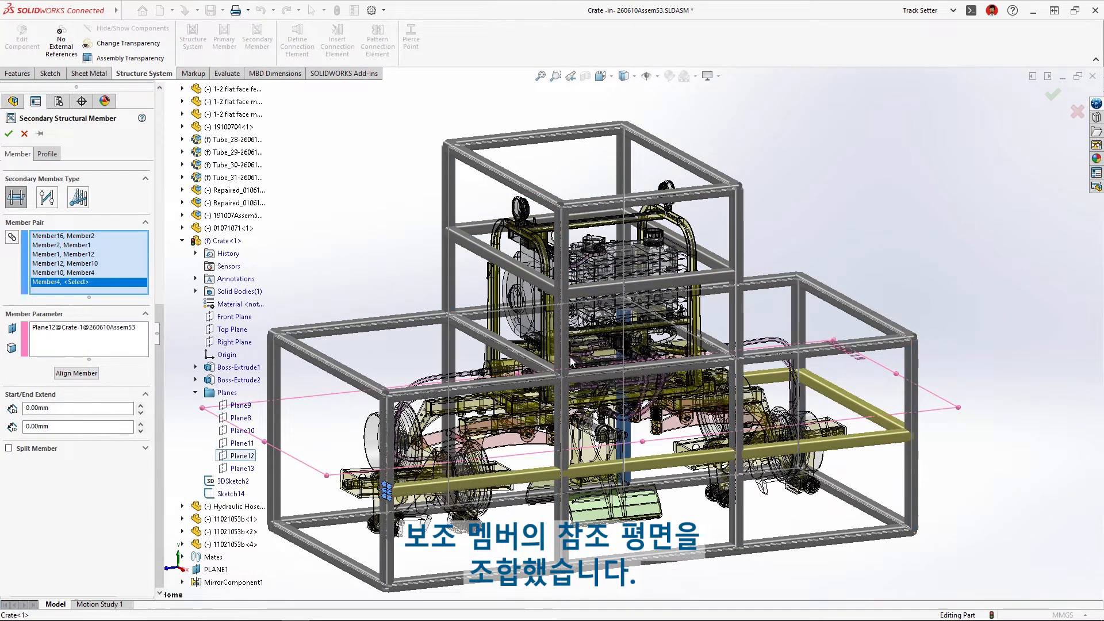
key("Return")
left_click(1060, 97)
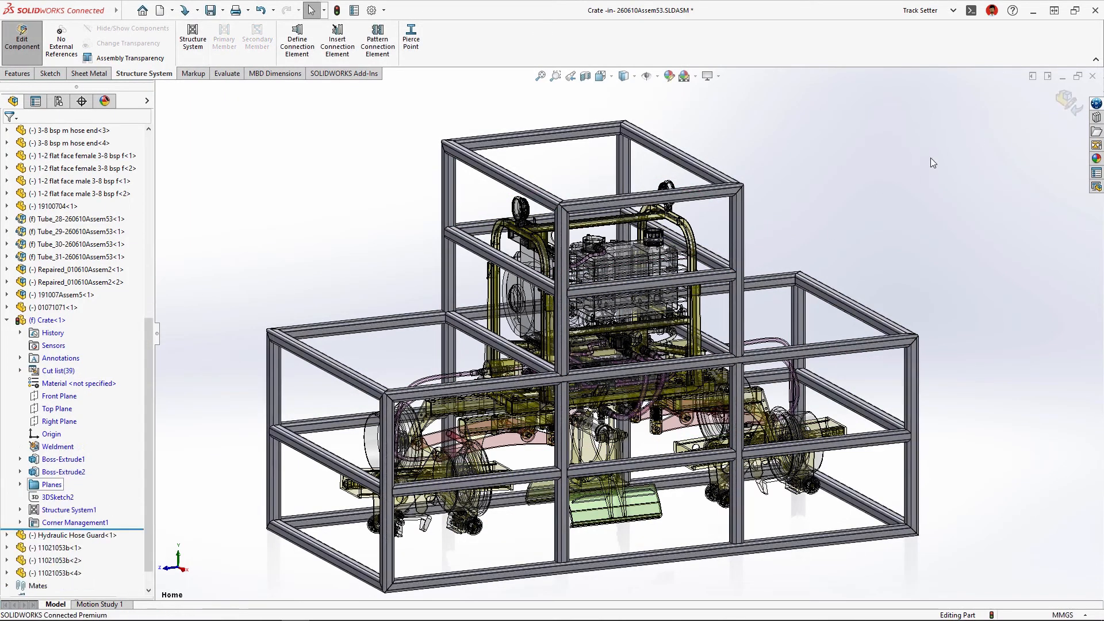
Inspect a crate corner joint, reopen the corner management, group the corners similar to the front upper outer corner, and expand the group's list.
right_click_drag(930, 158, 913, 116)
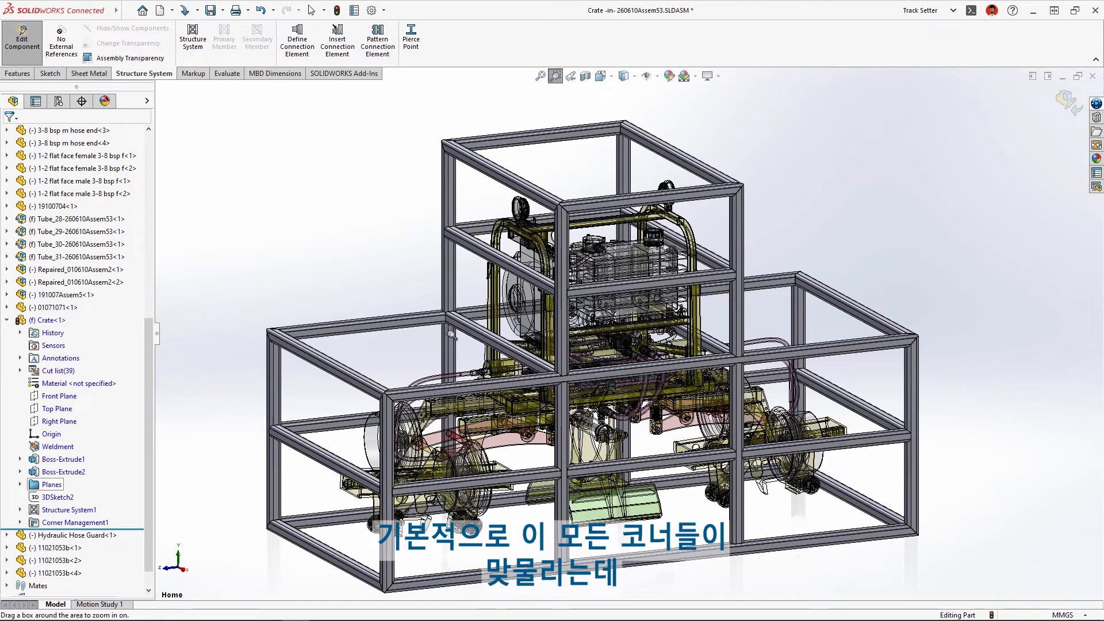
left_click_drag(326, 372, 445, 431)
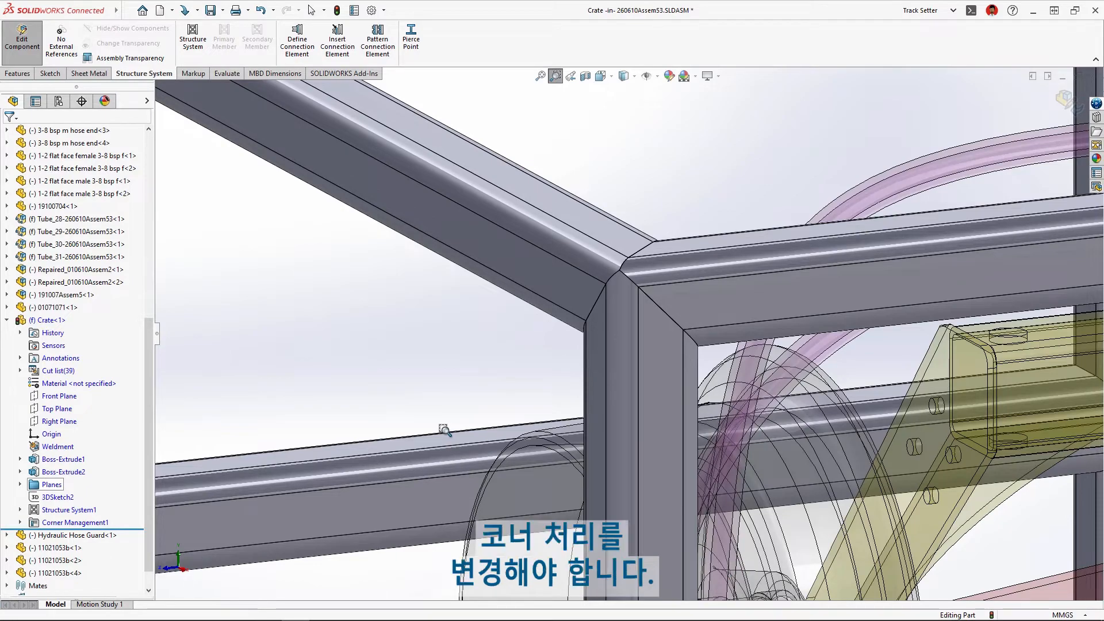
left_click(571, 78)
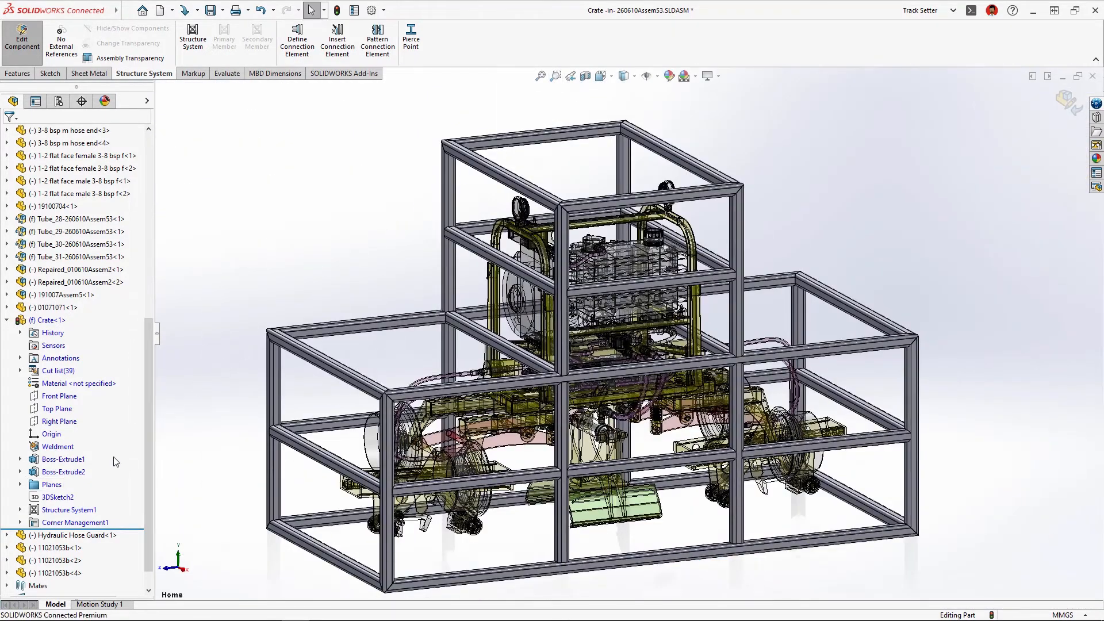
right_click(48, 521)
left_click(56, 360)
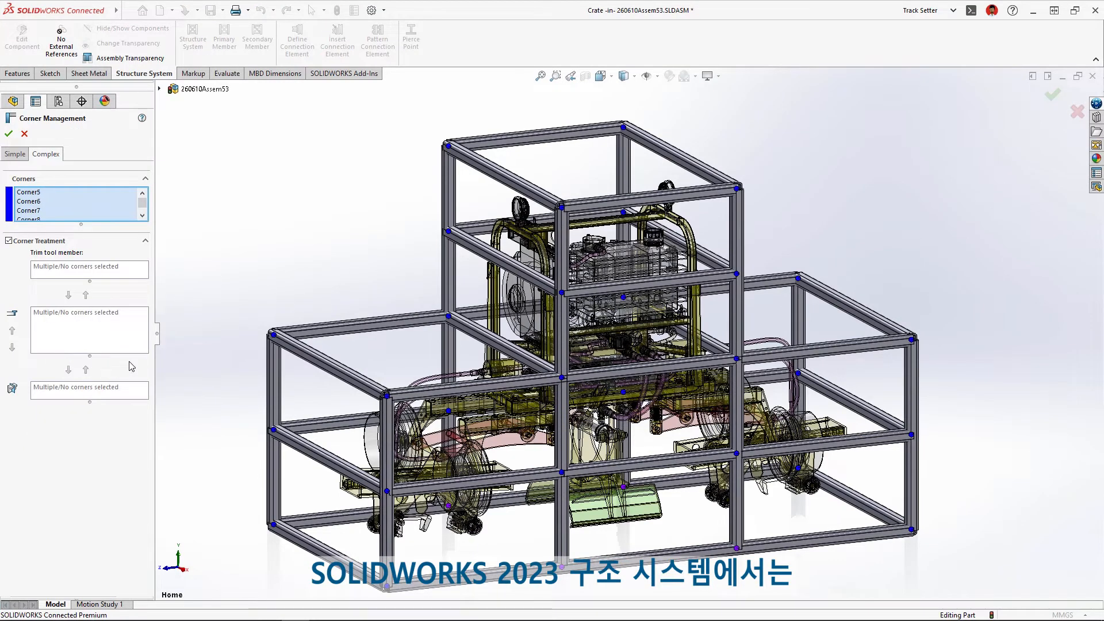
left_click(387, 396)
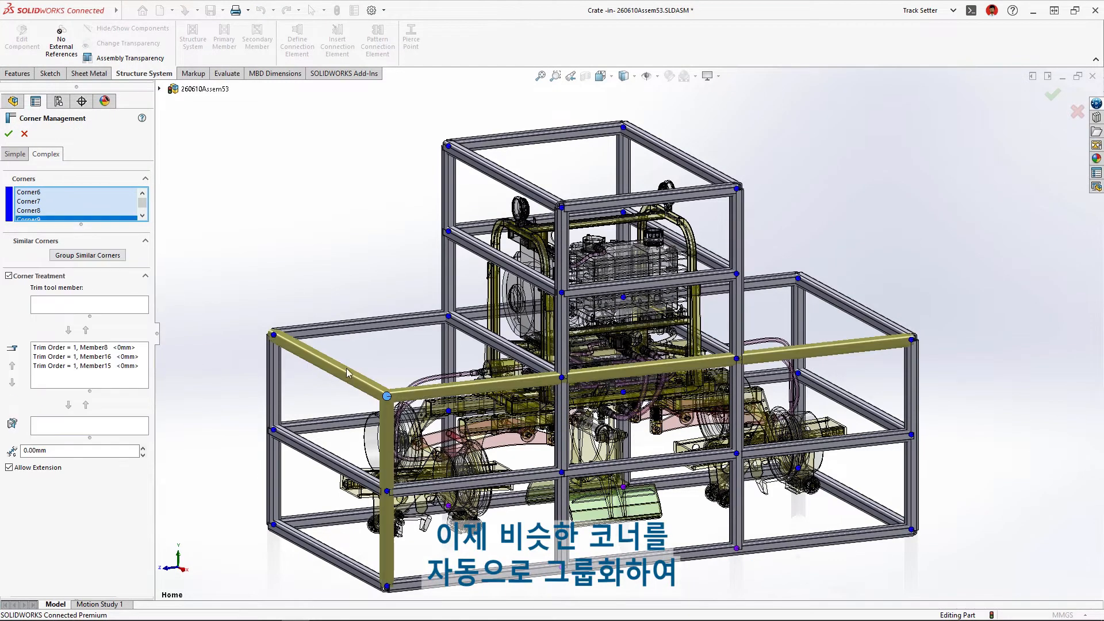
left_click(105, 256)
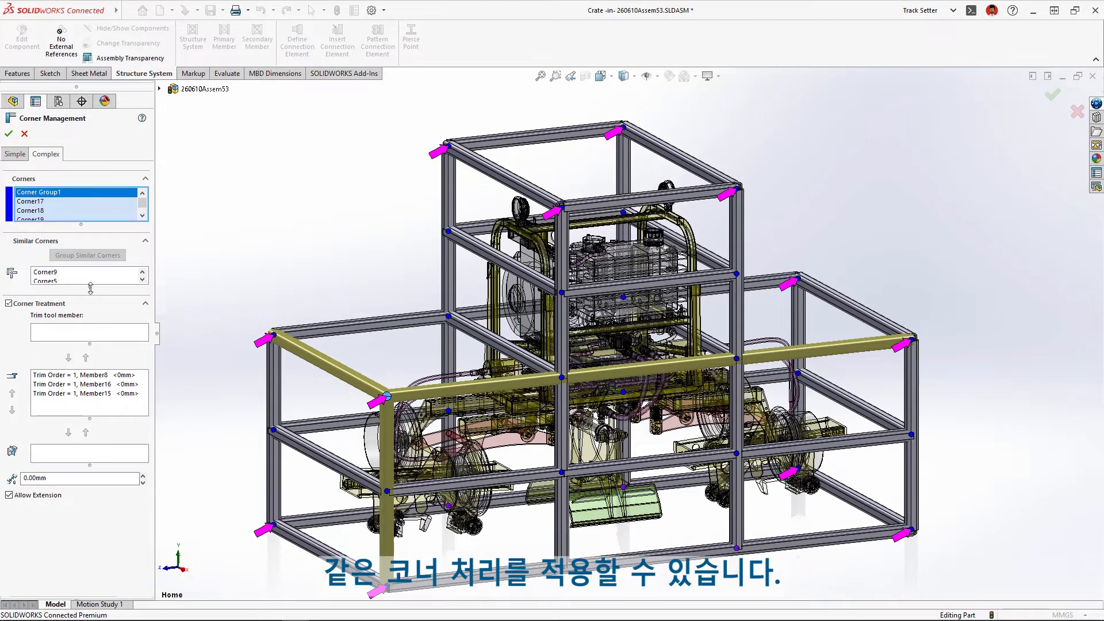
left_click_drag(90, 289, 89, 393)
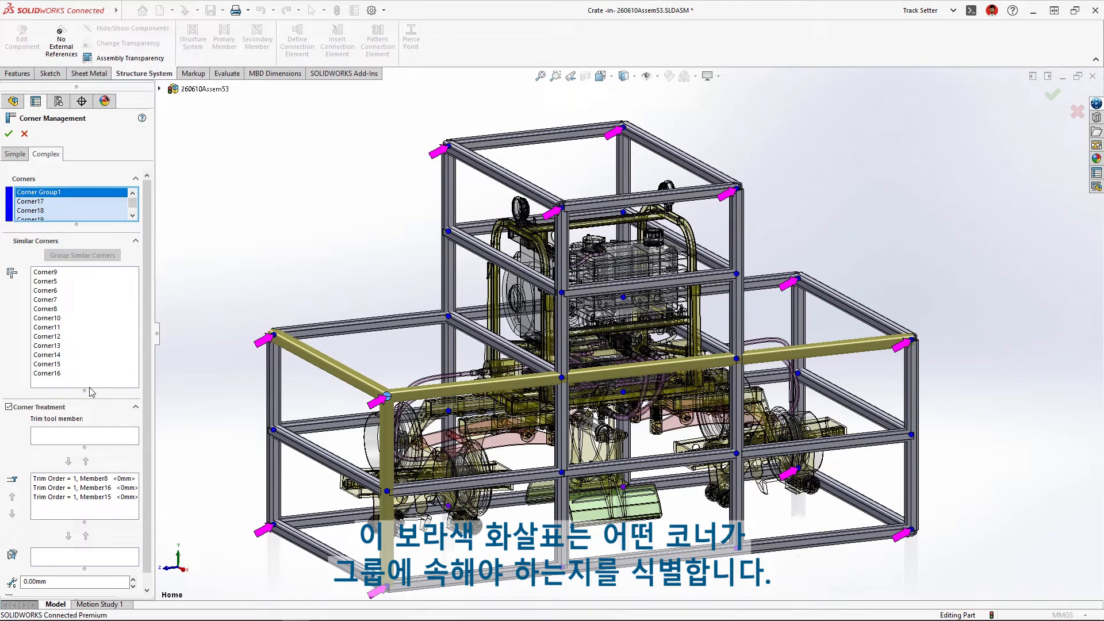
Zoom to Corner9 of the corner group, move upright Member16 one trim level down, and accept the corner treatment.
right_click(55, 272)
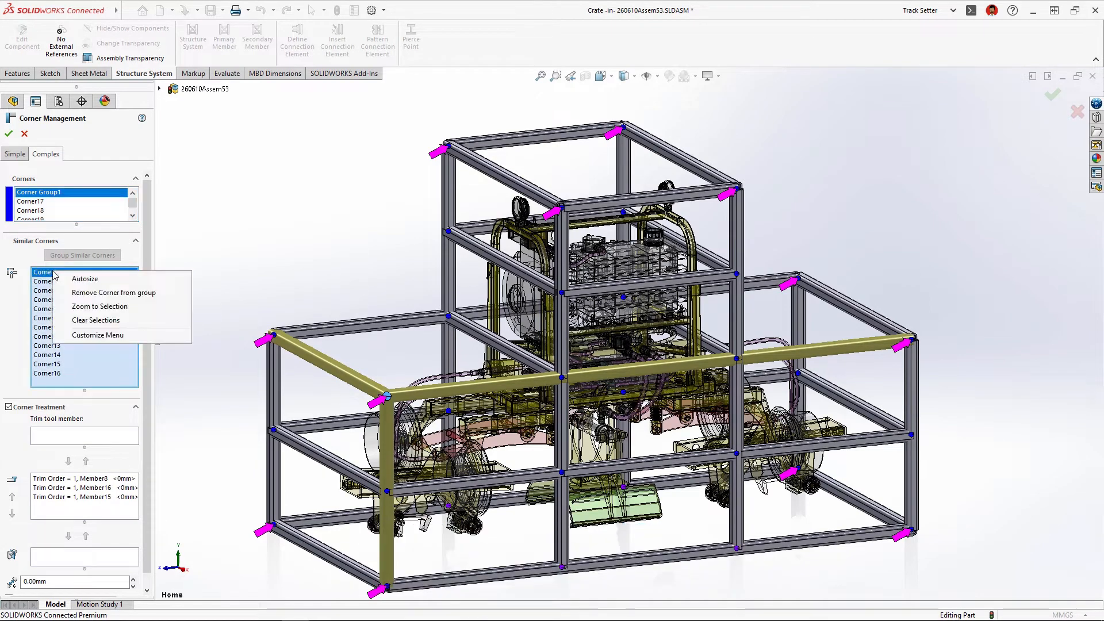
left_click(156, 307)
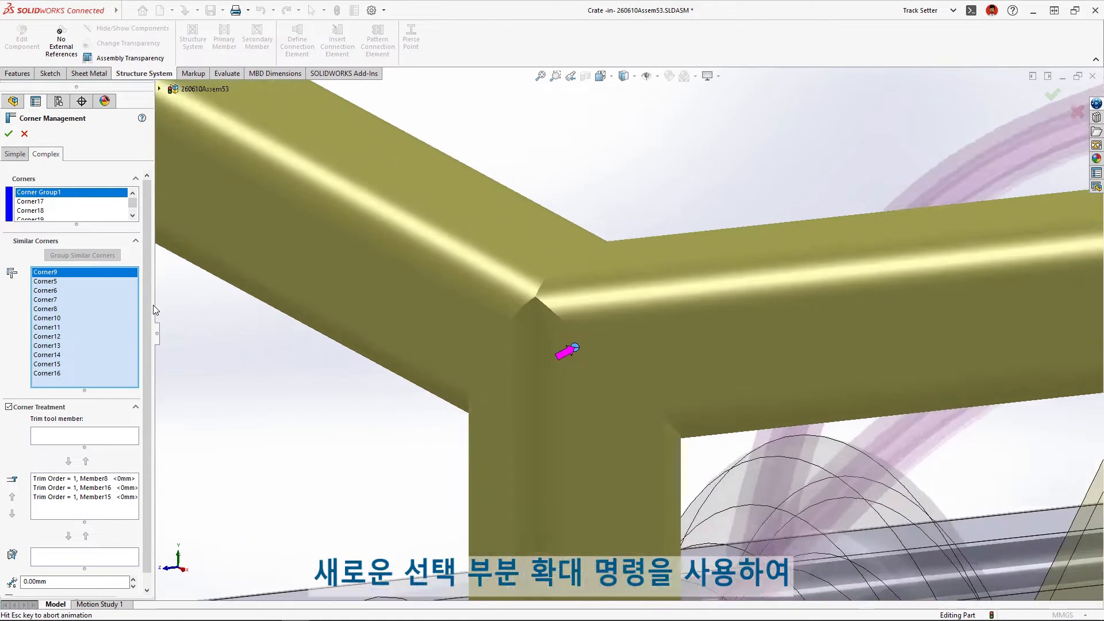
left_click(86, 489)
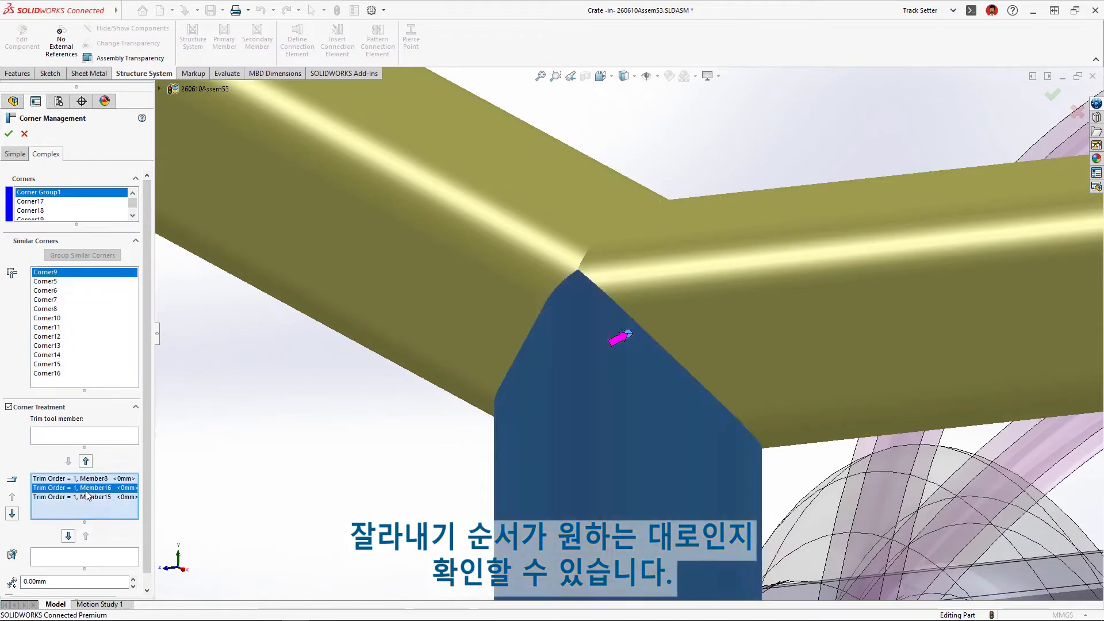
left_click(68, 536)
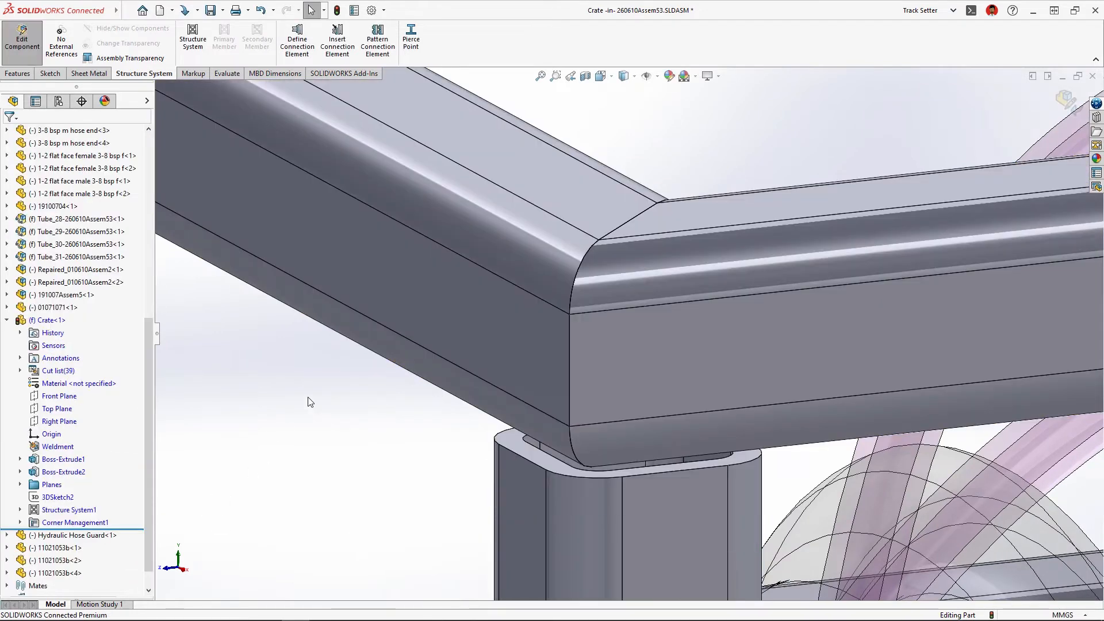
key("f")
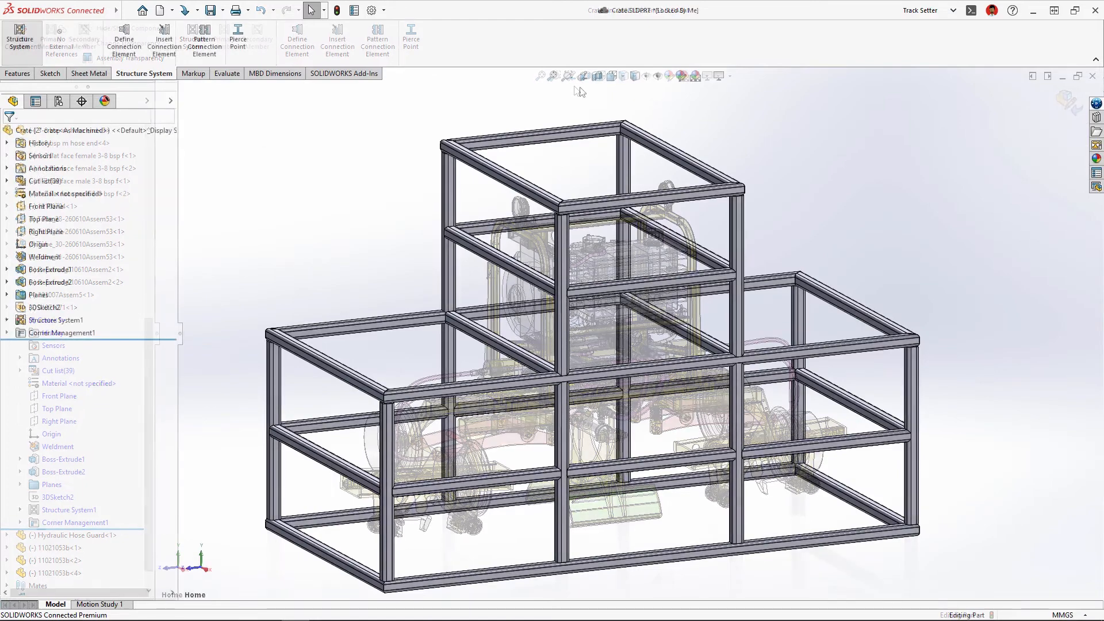
Insert a size 85 Gusset Plate connection element between the inner faces of the two top tubes at the tower's rear upper corner.
scroll(540, 148, "down", 8)
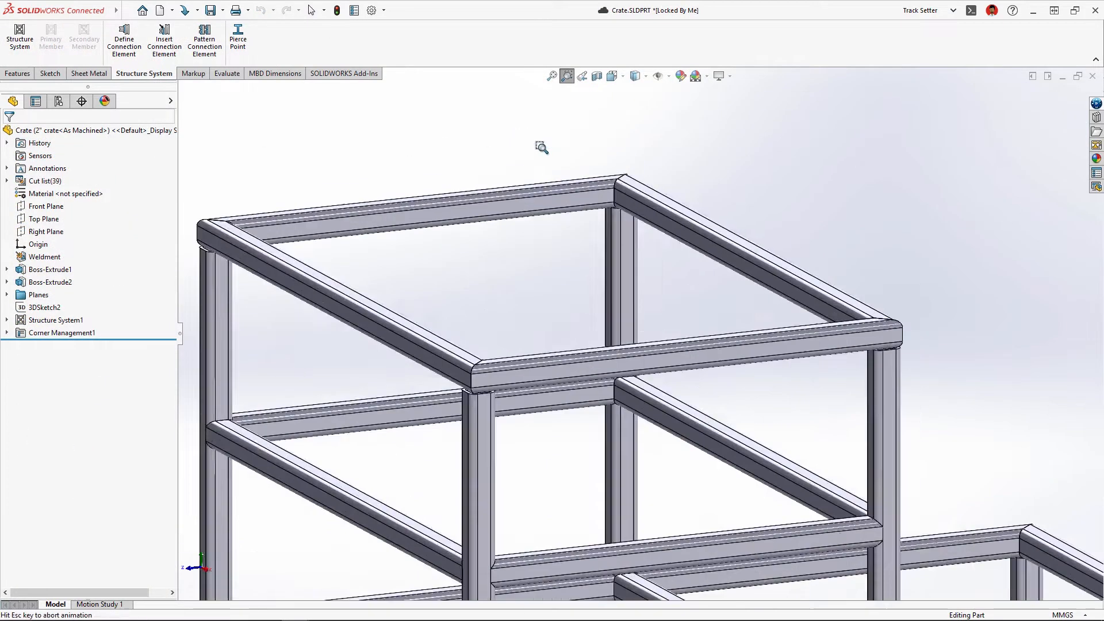
left_click(164, 41)
left_click(78, 225)
left_click(68, 253)
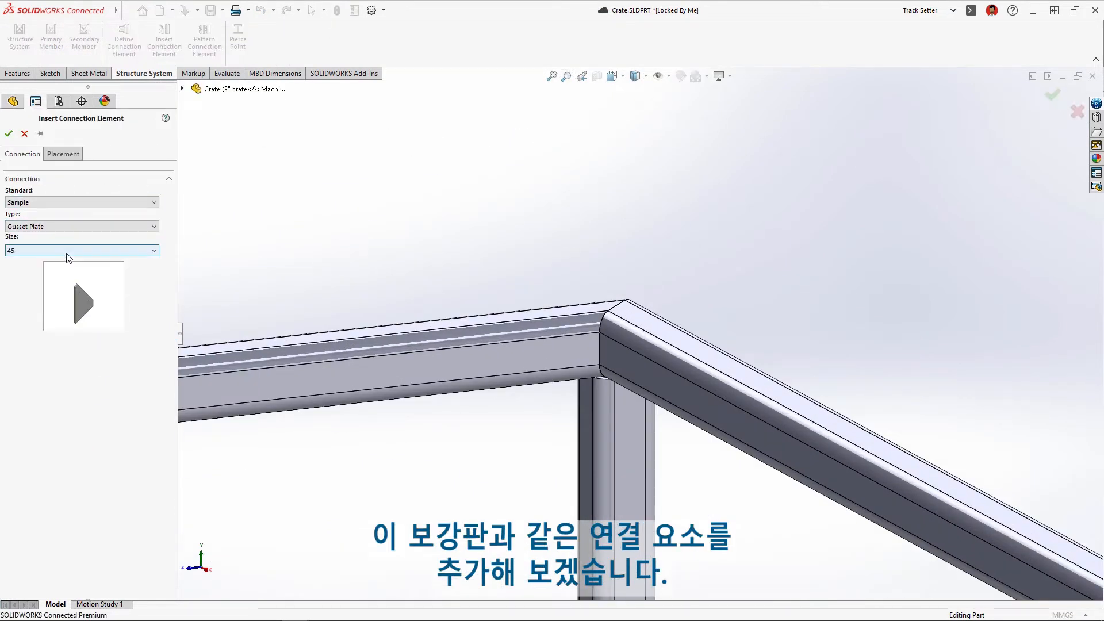
left_click(66, 253)
left_click(65, 274)
left_click(66, 155)
left_click(562, 358)
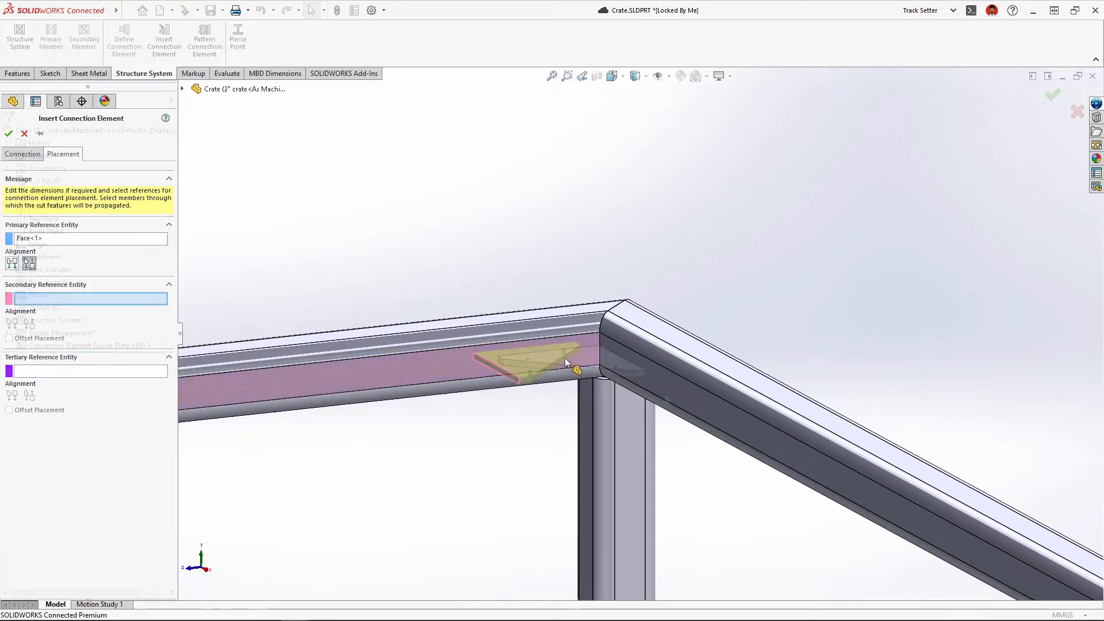
left_click(664, 395)
right_click(664, 394)
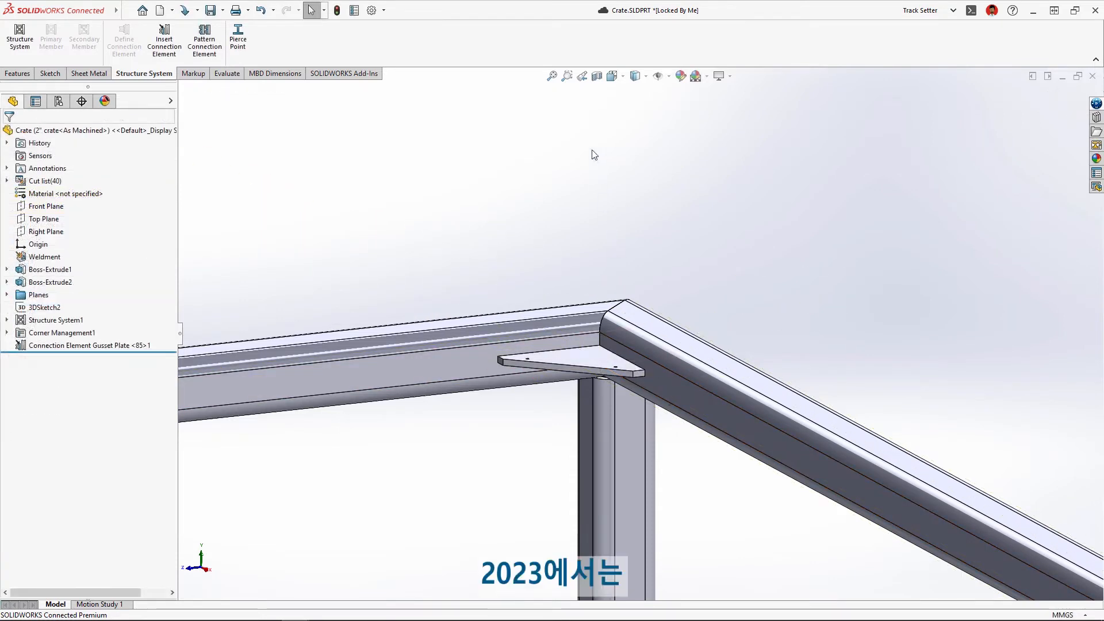
Pattern the gusset plate connection element to all similar corners of the crate.
left_click(582, 77)
left_click(211, 62)
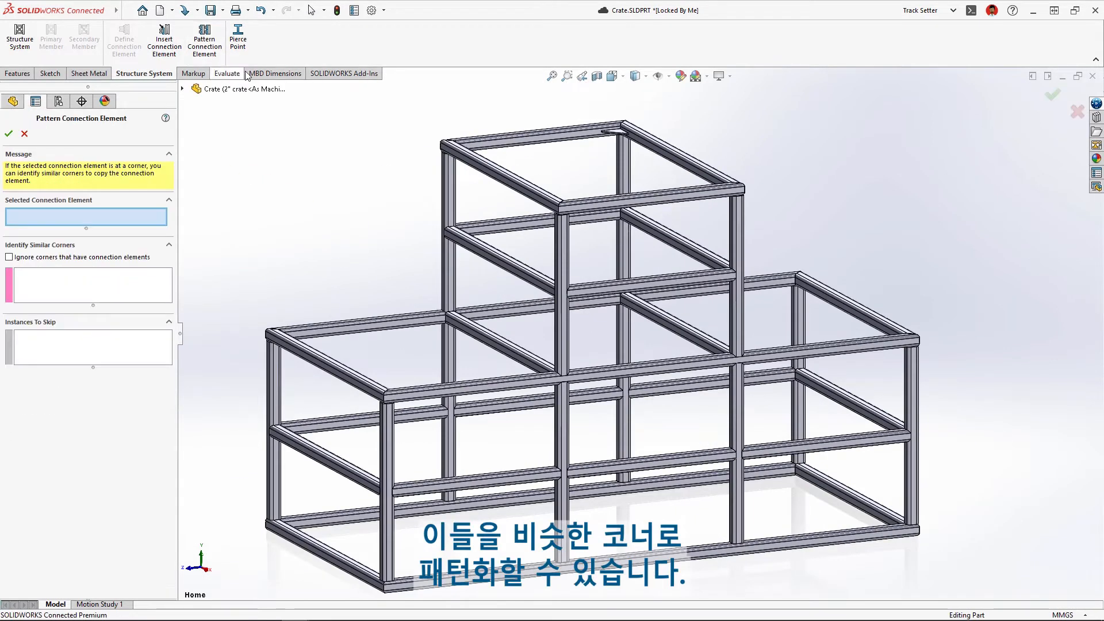
left_click(618, 134)
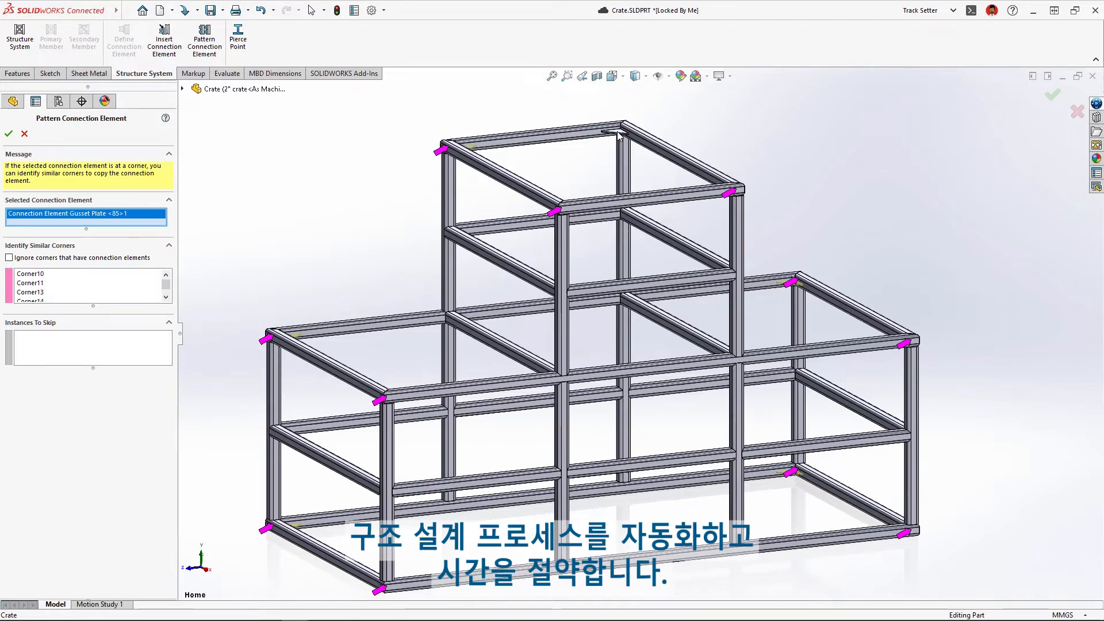
right_click(629, 142)
middle_click_drag(629, 143, 611, 207)
left_click(583, 76)
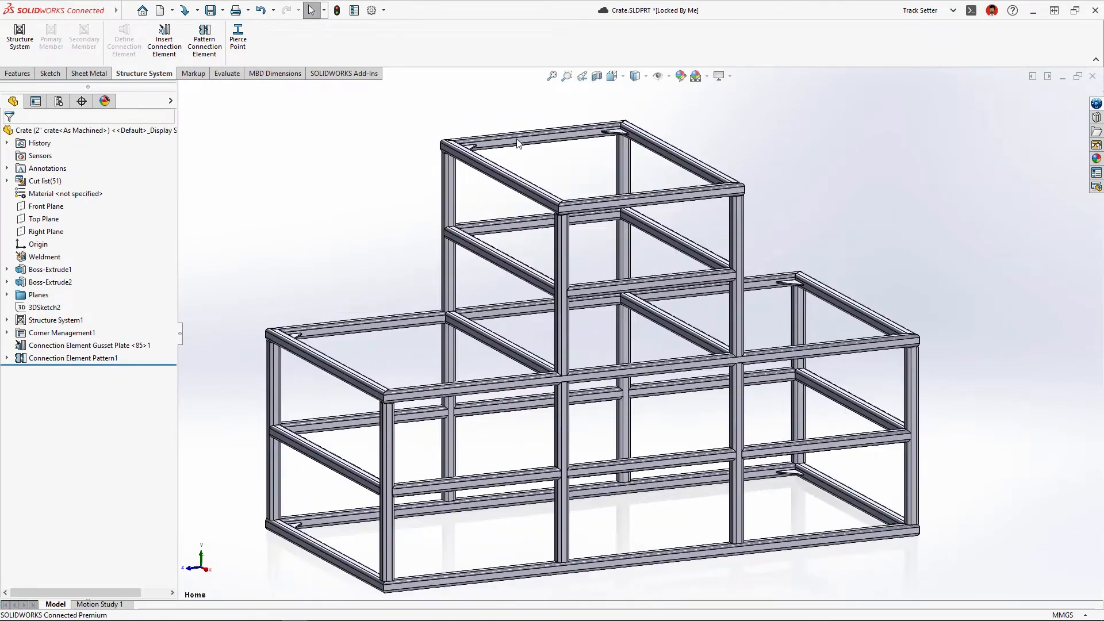
Edit all members in the structure system's square tube folder and set their profile size to 3 x 3 x 0.25.
left_click(7, 320)
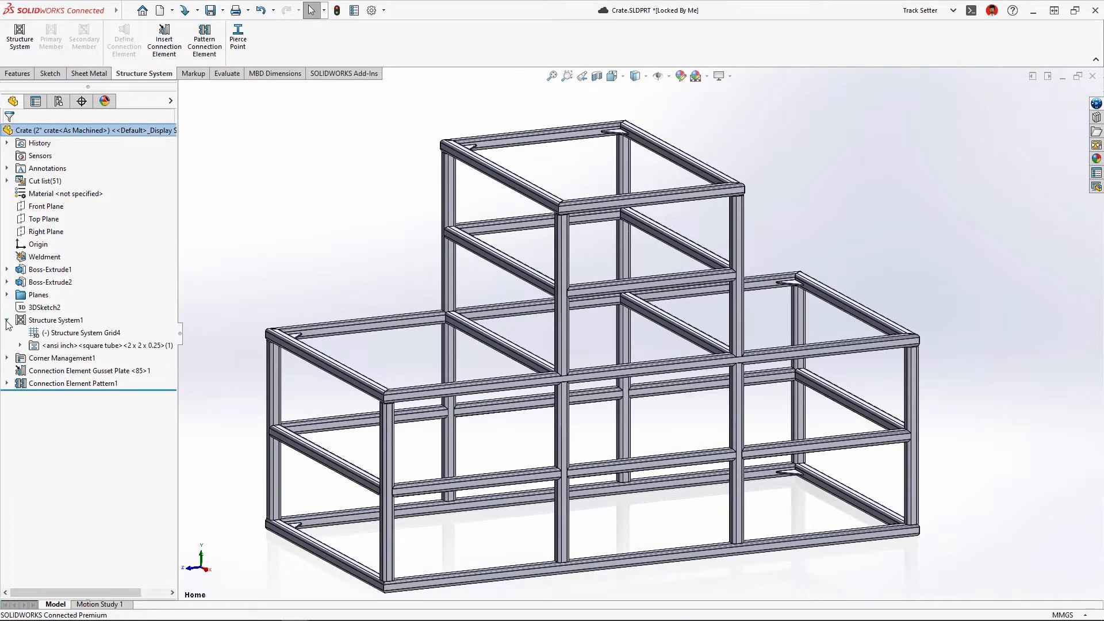
right_click(60, 345)
left_click(66, 313)
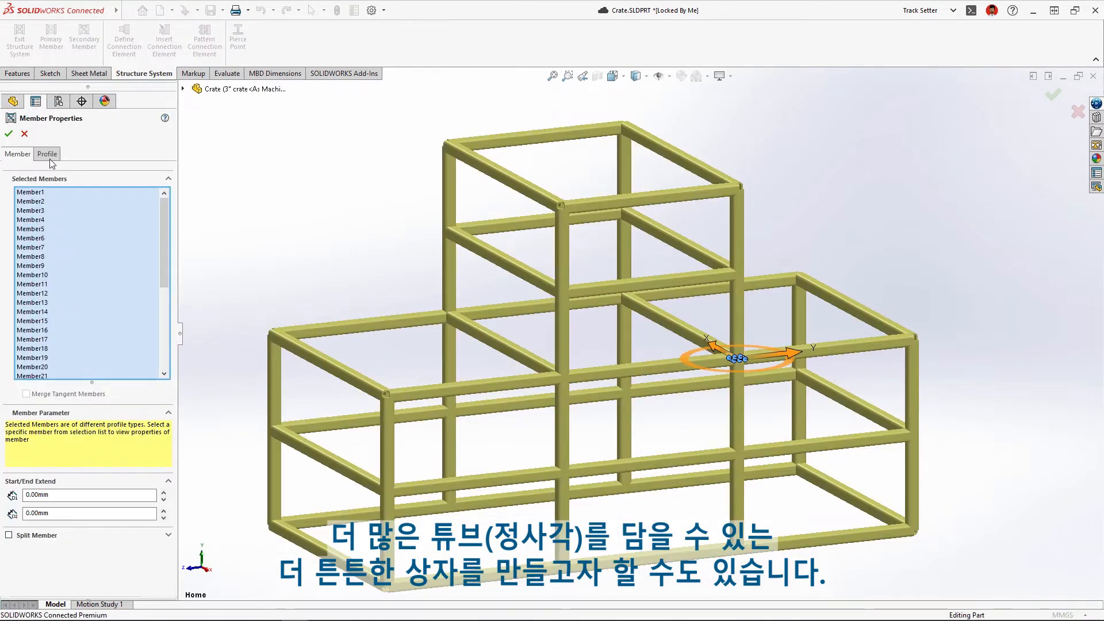
left_click(48, 155)
left_click(68, 260)
left_click(72, 280)
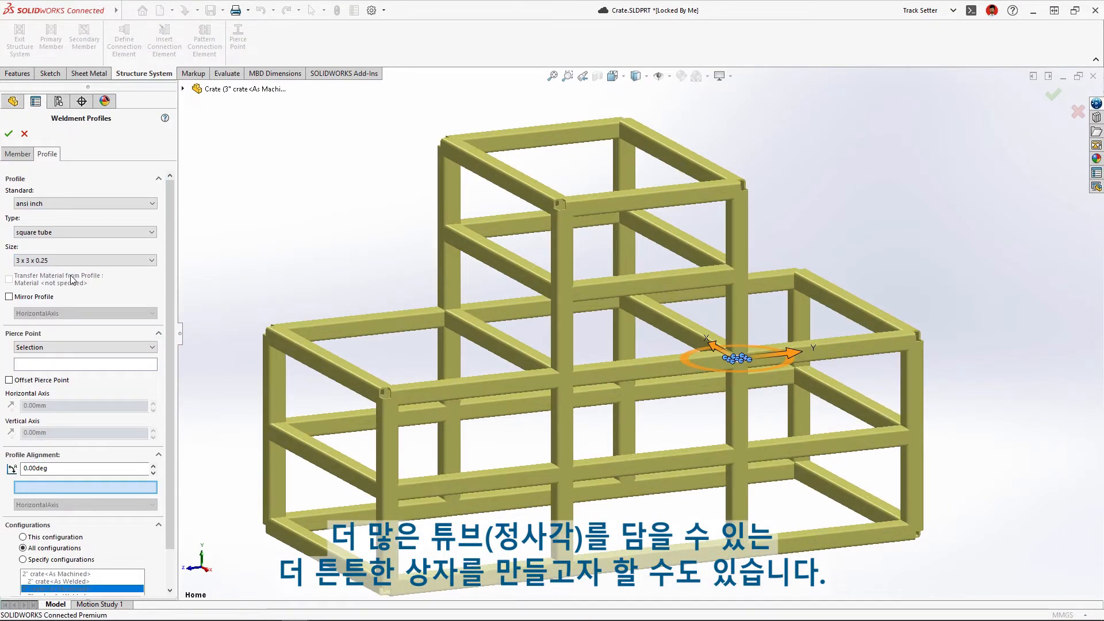
Limit the profile change to the specified configuration 3" crate<As Machined>, accept it, and exit the structure system.
left_click_drag(167, 278, 169, 315)
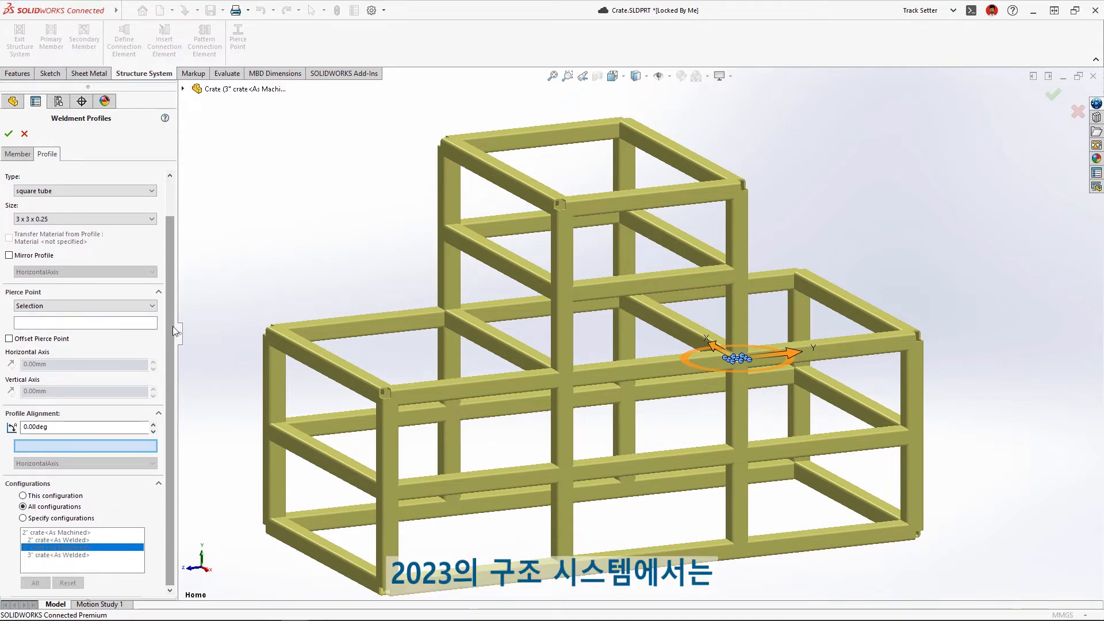
left_click(23, 518)
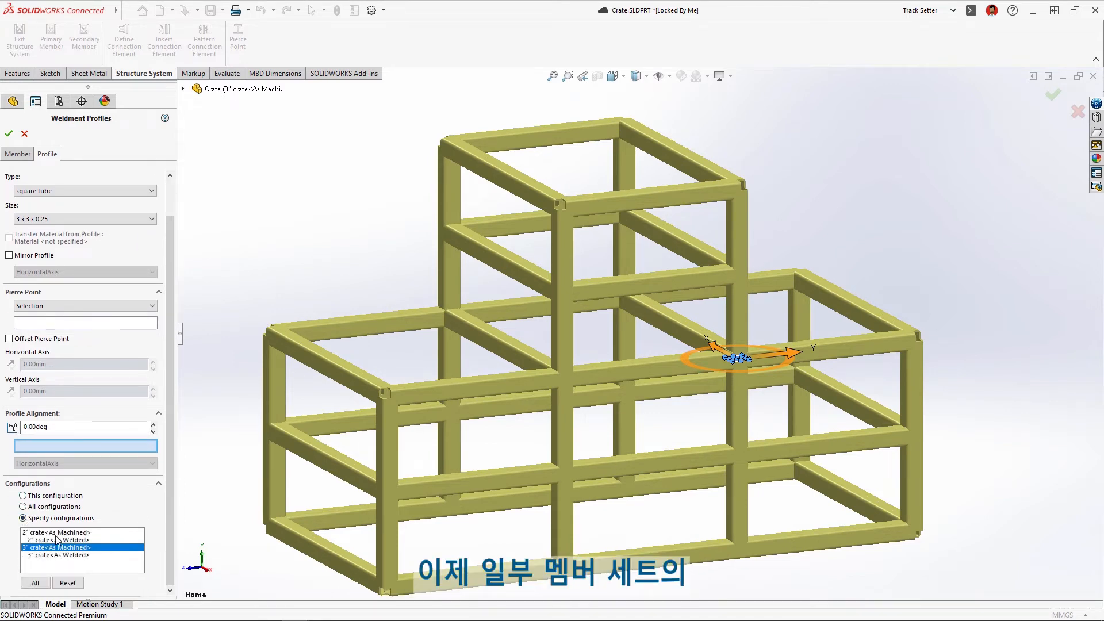
right_click(219, 486)
left_click(227, 494)
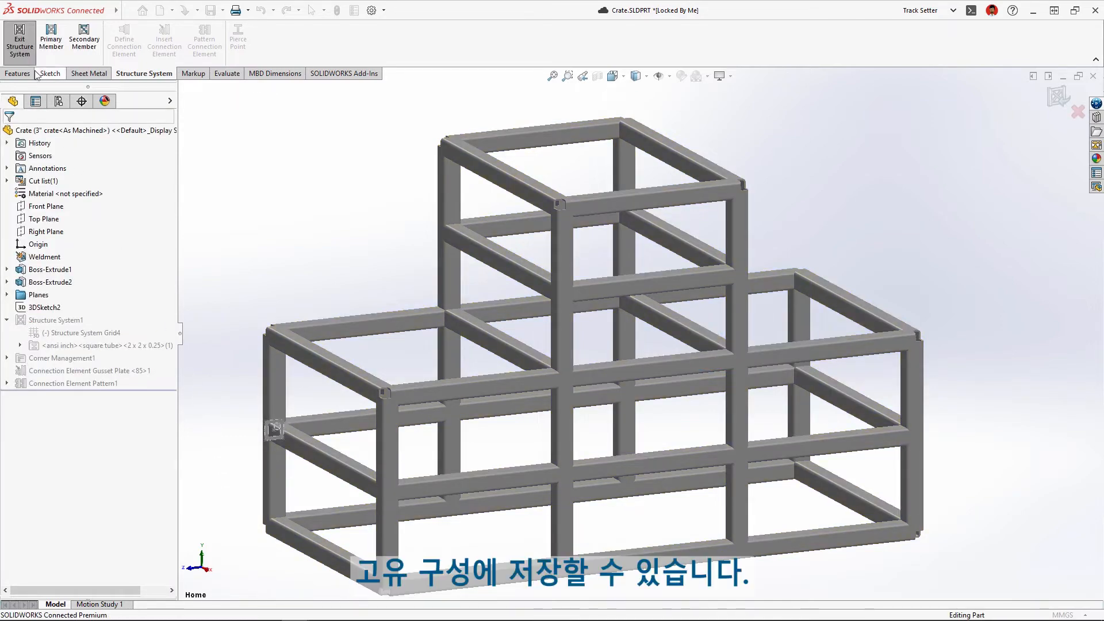
left_click(19, 40)
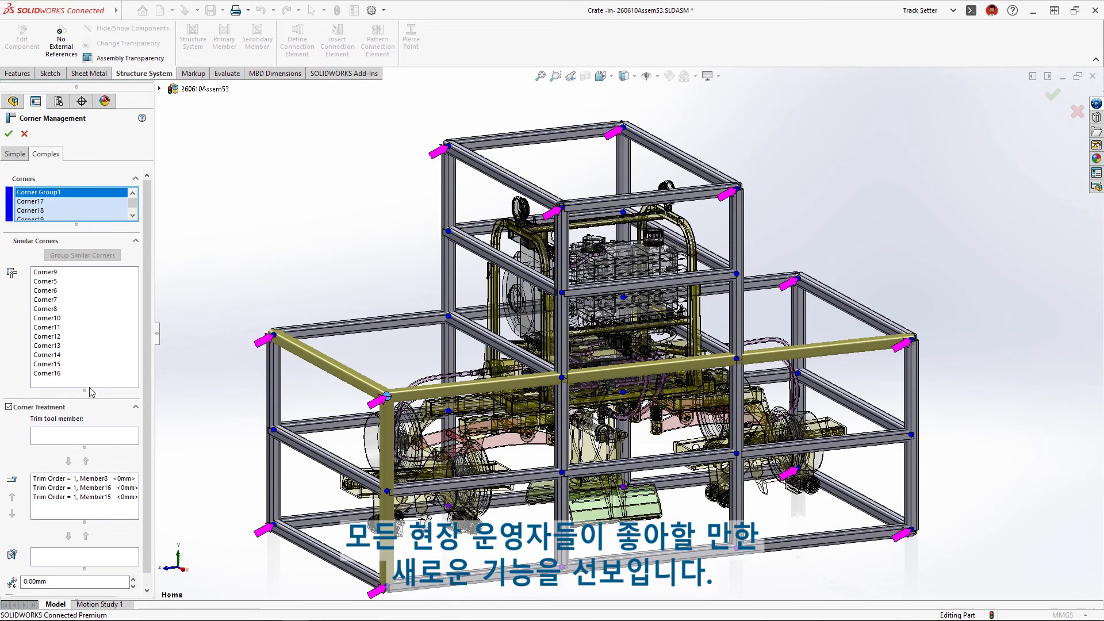
Zoom to Corner9 from the similar corners of Corner Group1 in the corner management.
left_click(49, 272)
right_click(53, 272)
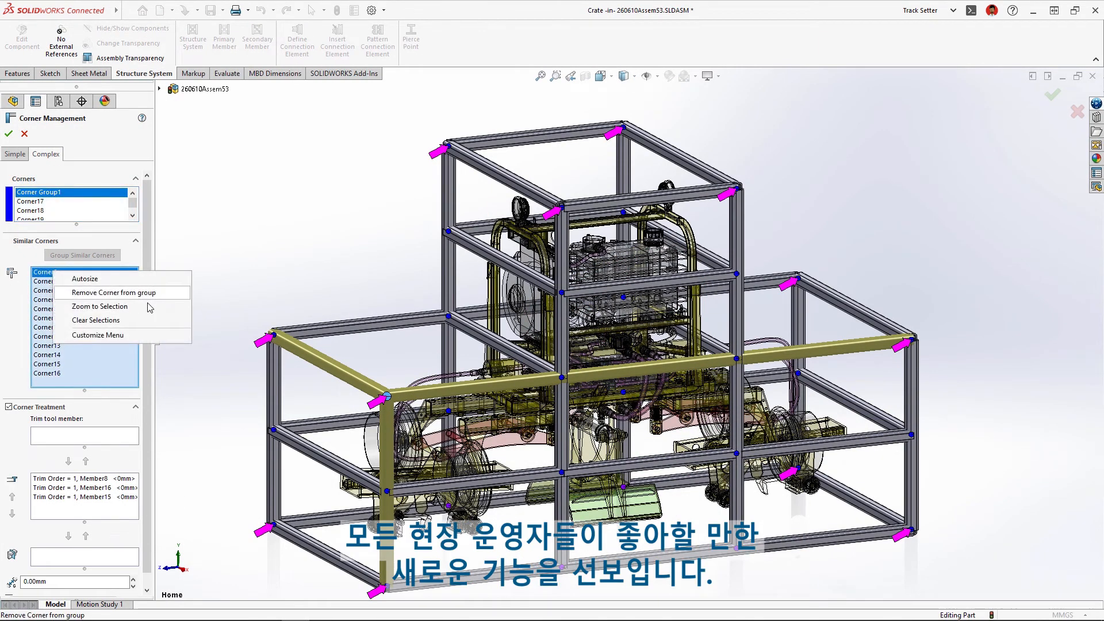
left_click(155, 310)
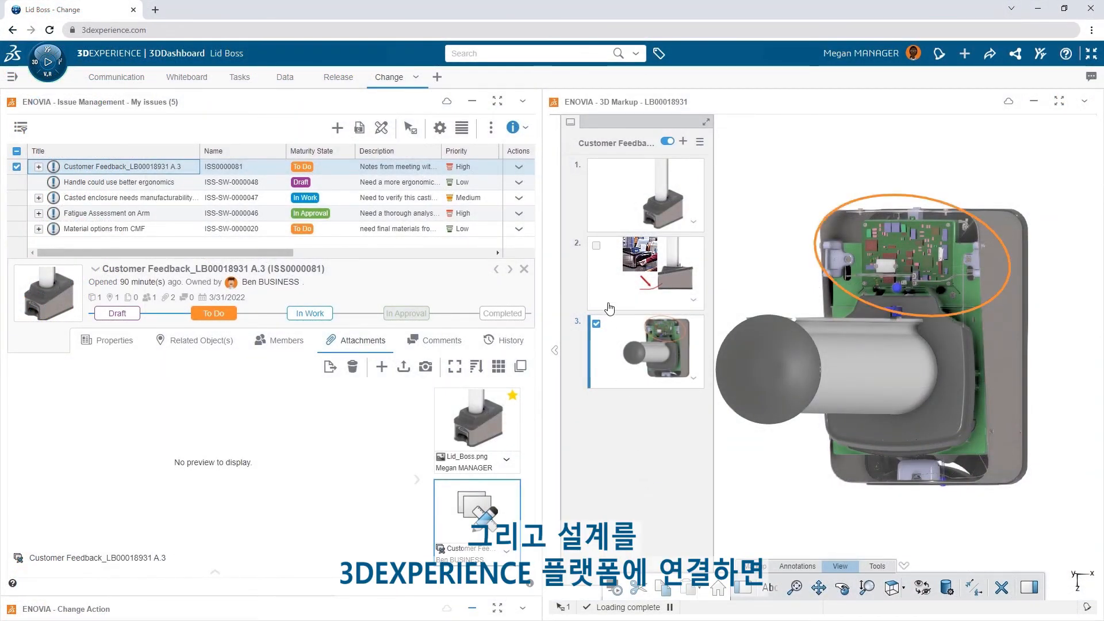
In the 3DEXPERIENCE dashboard, show the second slide of the customer feedback markup and open the issue's comments.
left_click(645, 273)
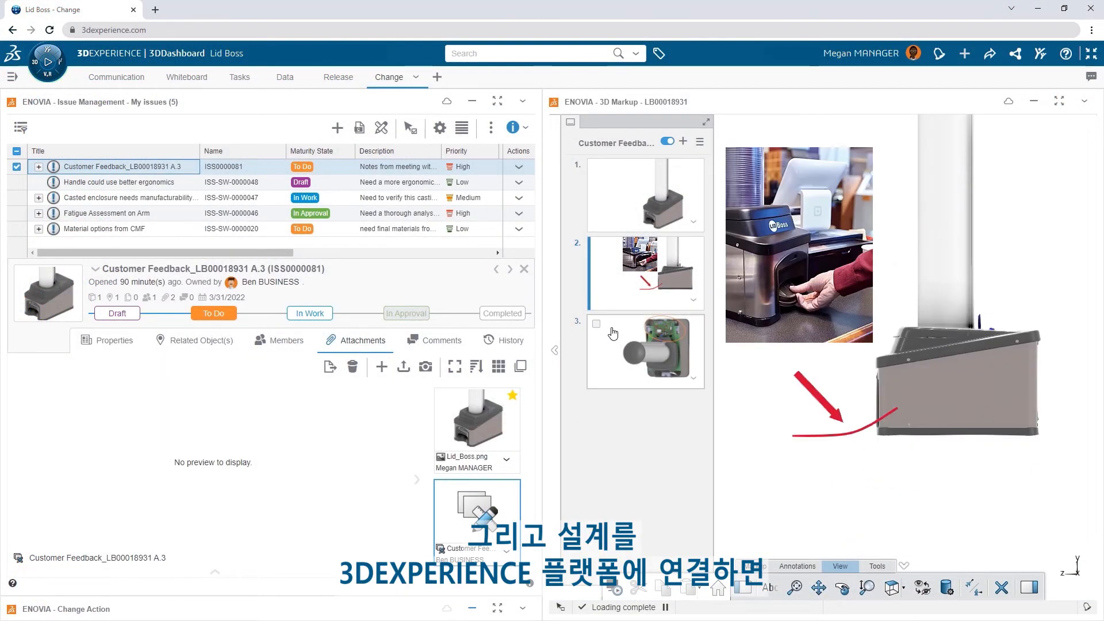
left_click(207, 341)
left_click(418, 344)
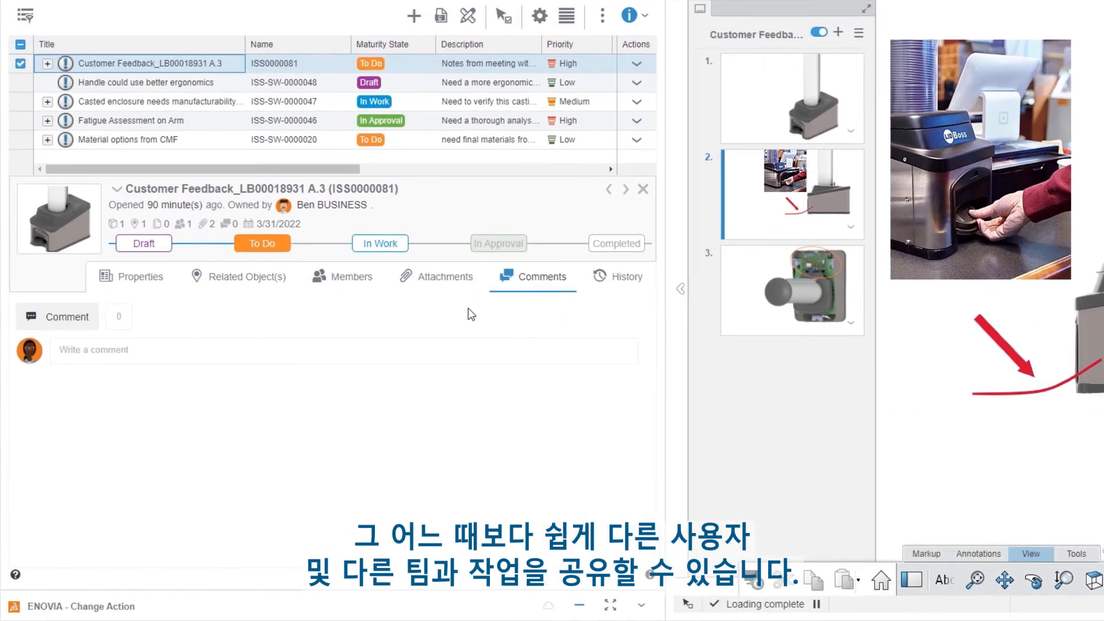
Post a comment mentioning the issue owner: "No problem - I'll issue a change action and get" the named colleague "working on it".
left_click(342, 397)
type("@Ben")
left_click(210, 424)
type("No problem - I'll issue a change action and get Eric working on it")
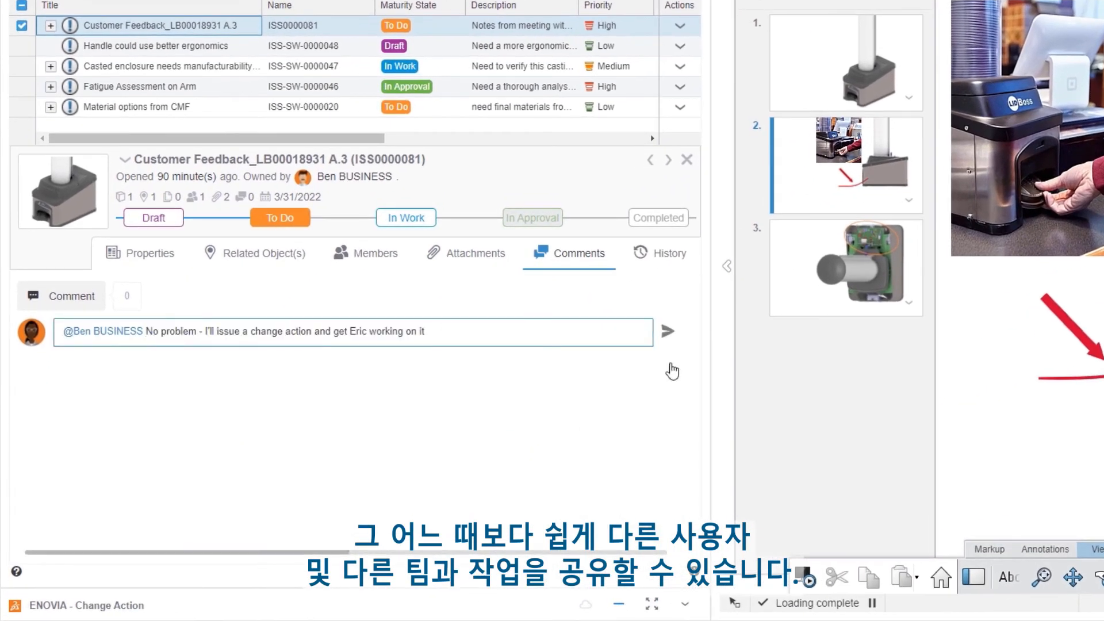
left_click(667, 331)
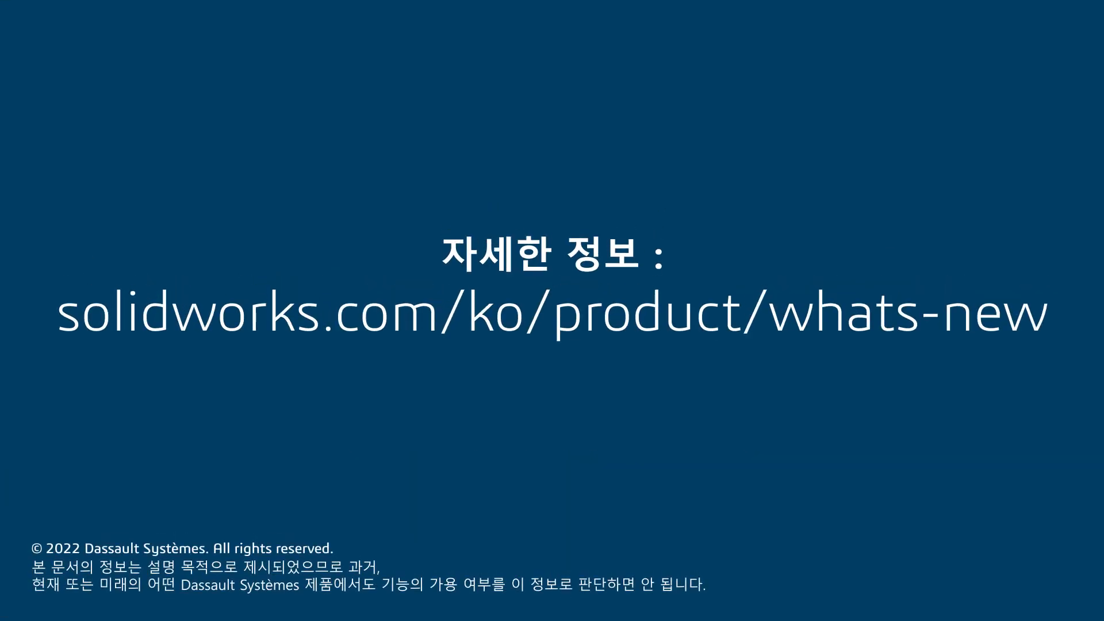